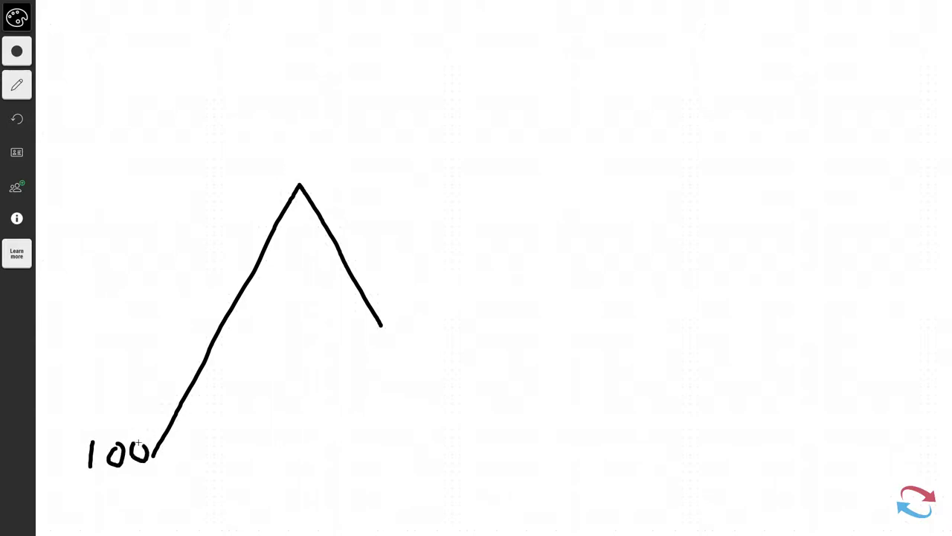
- Label the peak 0% and the rising leg's levels 23.6 and 38.6, and draw a horizontal line through the pullback low
mouse_move(314, 161)
mouse_down()
mouse_move(299, 174)
mouse_move(330, 162)
mouse_move(301, 168)
mouse_up()
drag(365, 158, 343, 181)
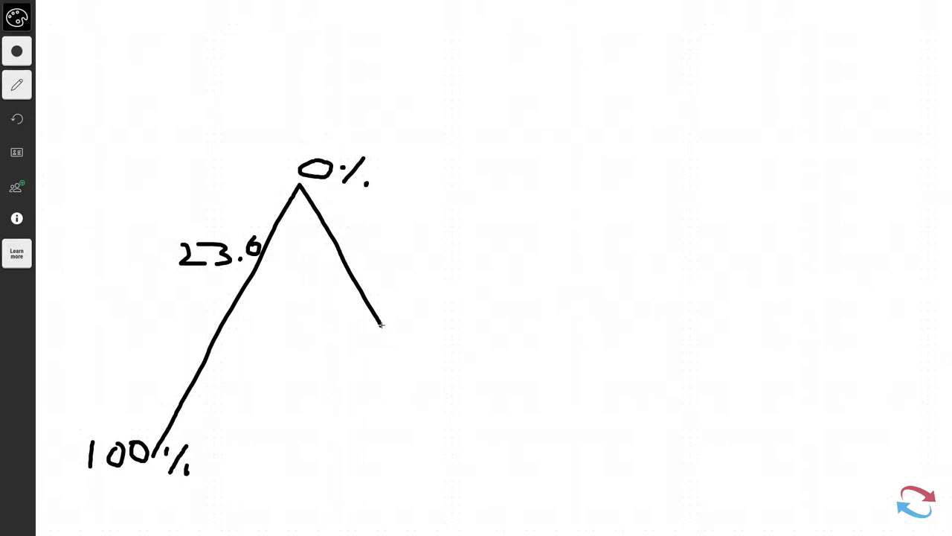
drag(381, 326, 252, 325)
drag(381, 325, 473, 325)
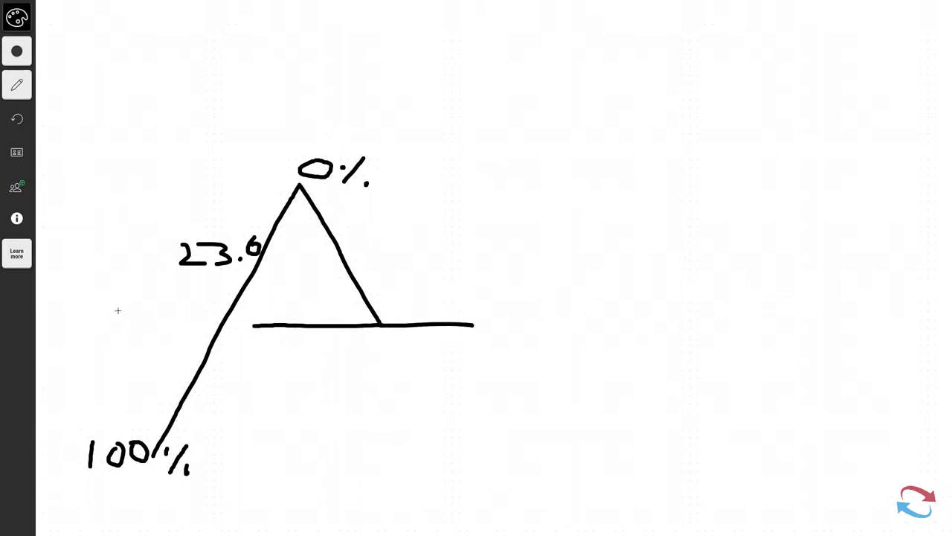
mouse_move(140, 299)
mouse_down()
mouse_move(152, 301)
mouse_move(136, 322)
mouse_move(165, 312)
mouse_move(173, 299)
mouse_move(196, 320)
mouse_move(191, 313)
mouse_up()
click(179, 314)
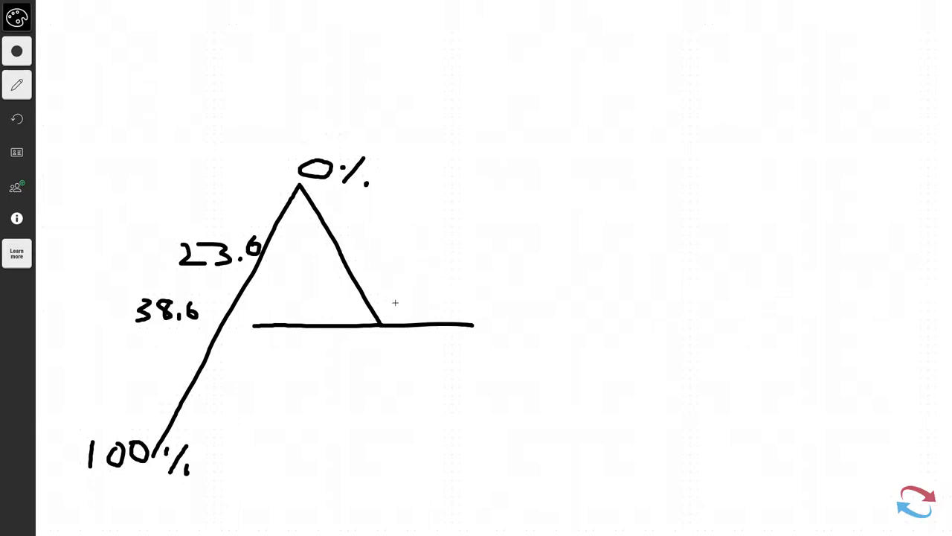
- Sketch a dashed rising line from the pullback low to a question mark, and label the low B
drag(395, 304, 532, 112)
drag(510, 65, 529, 96)
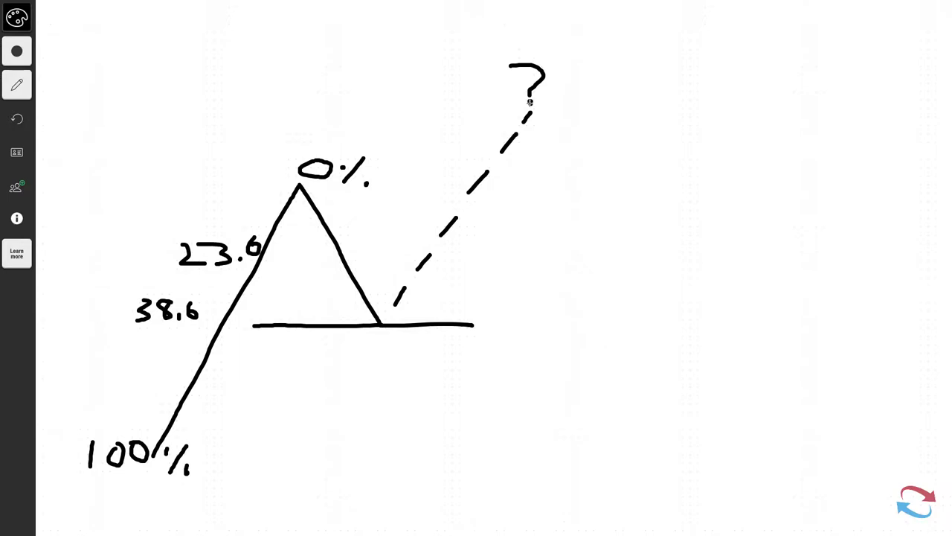
click(530, 101)
mouse_move(374, 336)
mouse_down()
mouse_move(373, 357)
mouse_move(386, 337)
mouse_move(388, 347)
mouse_move(370, 361)
mouse_up()
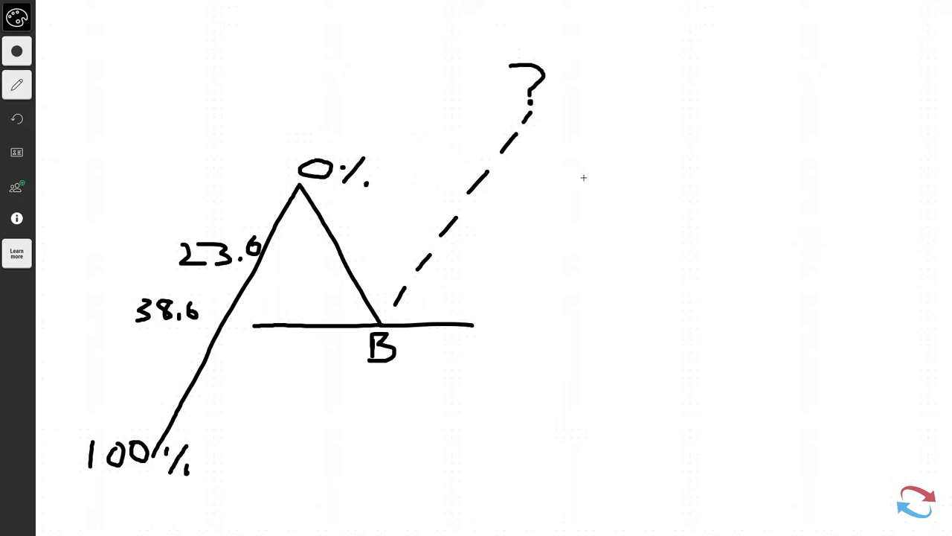
- Write the extension ratios 1.272, 1.414 and 1.618 in a column beside the swing sketch
mouse_move(620, 146)
mouse_down()
mouse_move(621, 171)
mouse_move(661, 144)
mouse_move(705, 177)
mouse_up()
click(646, 168)
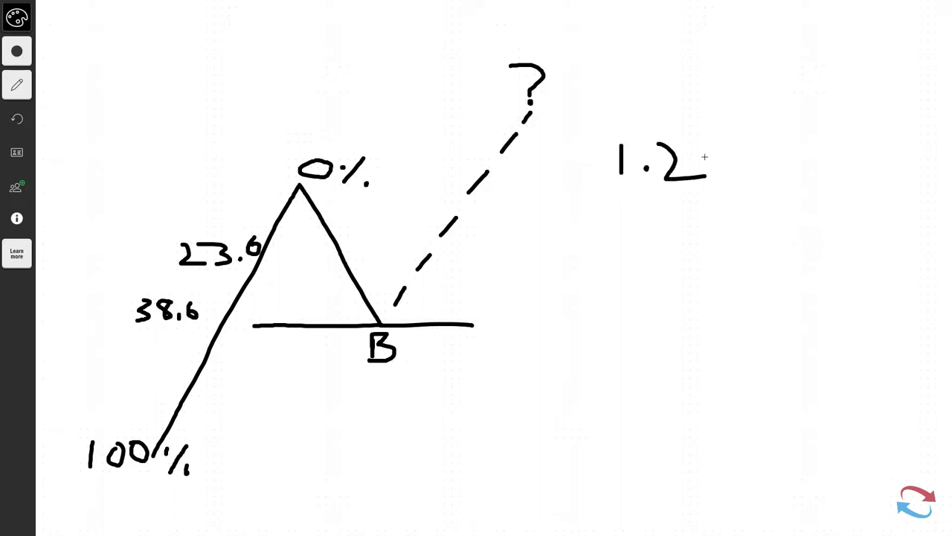
drag(699, 141, 725, 175)
drag(739, 141, 767, 178)
drag(622, 198, 619, 229)
mouse_move(661, 200)
mouse_down()
mouse_move(689, 220)
mouse_move(678, 229)
mouse_move(698, 228)
mouse_move(714, 204)
mouse_move(711, 216)
mouse_move(741, 216)
mouse_move(734, 235)
mouse_up()
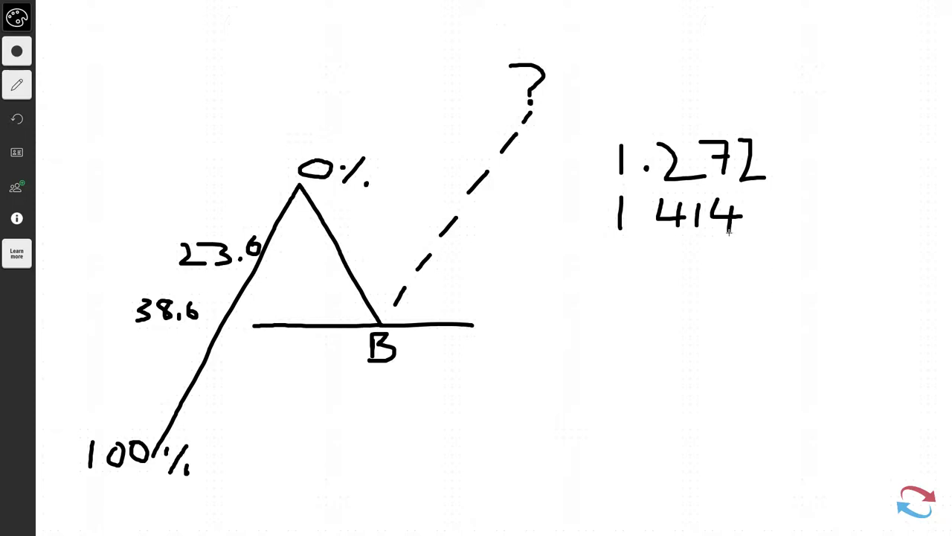
click(633, 227)
drag(620, 253, 617, 286)
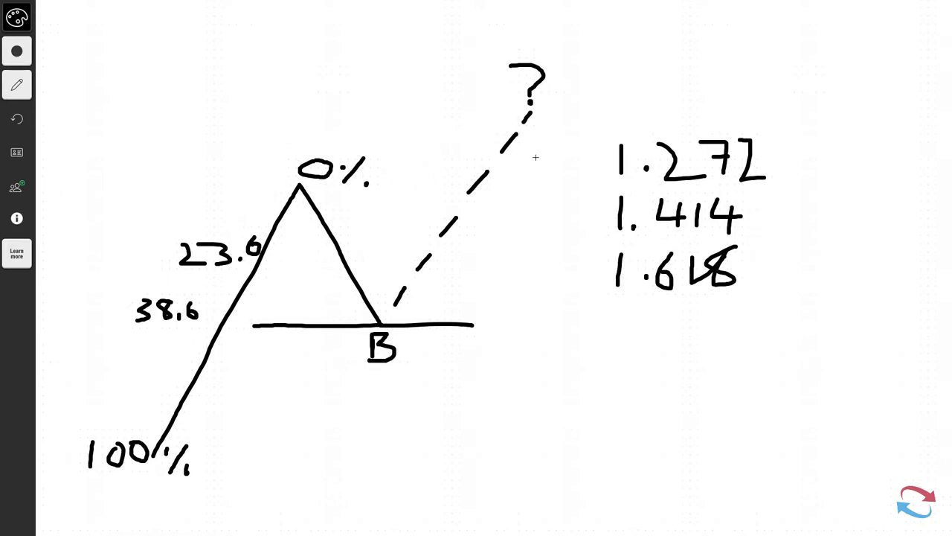
- Add percent signs beside the listed extension ratios, starting with 1.272
drag(824, 144, 811, 166)
click(800, 145)
click(832, 168)
drag(815, 191, 793, 223)
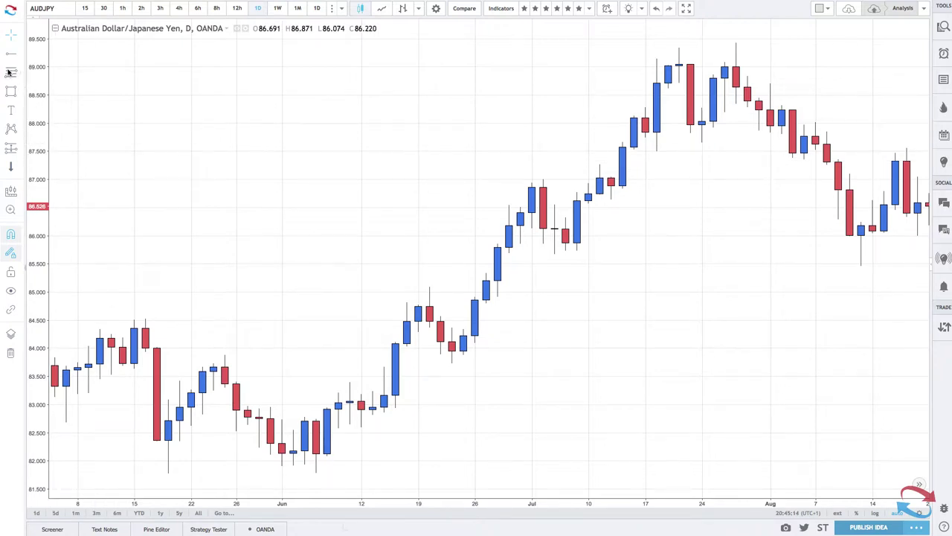
- Switch to TradingView's AUDJPY daily chart and draw arrows from the 2017-06-06 low up to the 2017-06-20 high and down to the pullback low
click(11, 72)
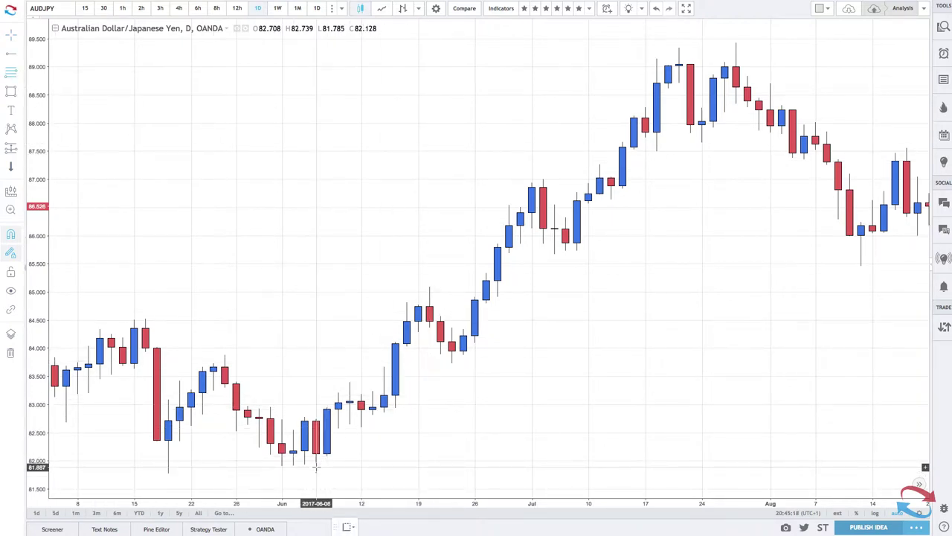
click(19, 55)
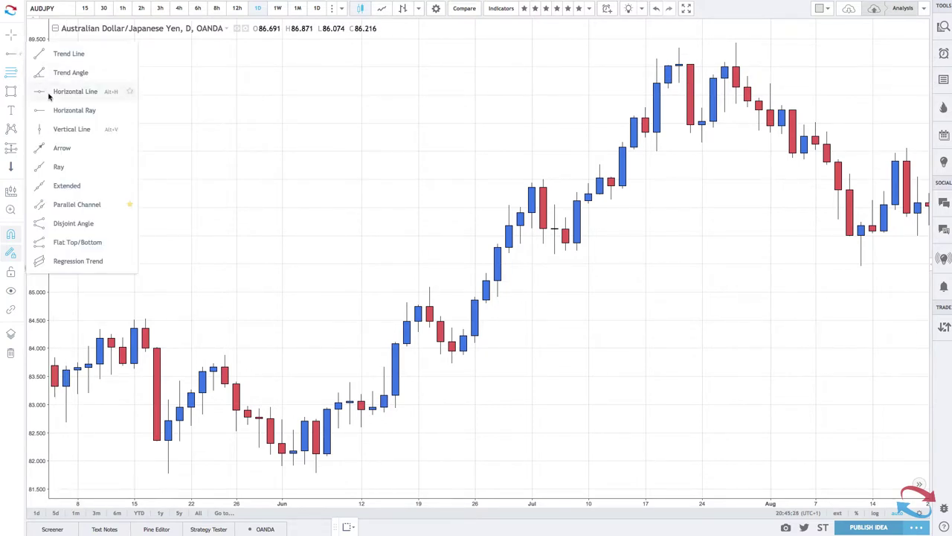
click(48, 147)
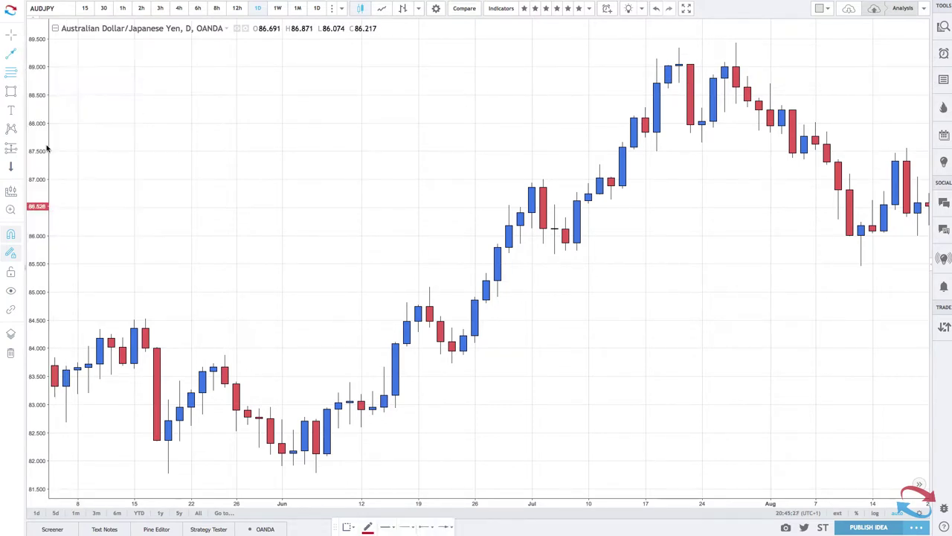
click(316, 471)
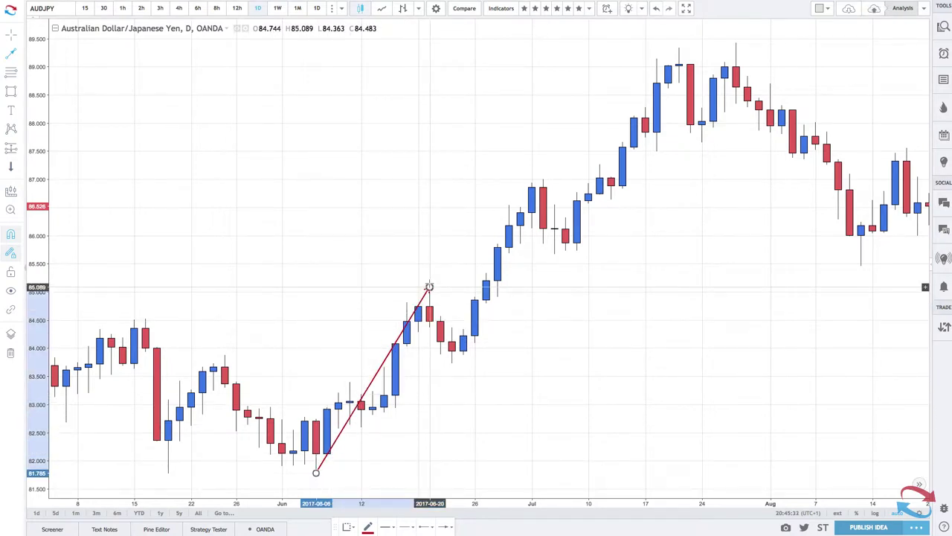
click(430, 286)
click(452, 362)
- Draw a Fibonacci retracement from the 2017-06-06 low at 81.785 to the 2017-06-20 high at 85.089
click(11, 74)
drag(315, 473, 429, 288)
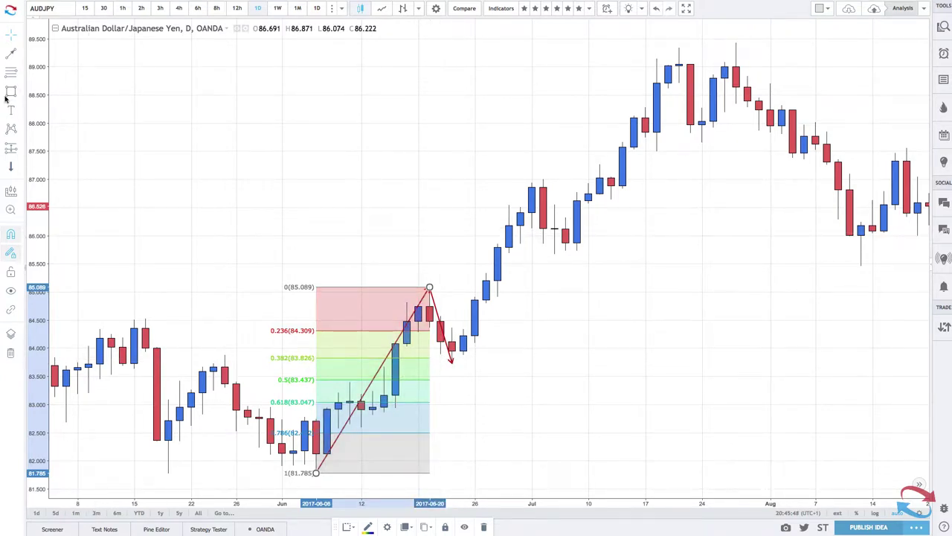
- Draw a narrow rectangle over the 0.382 level, about 83.7 to 83.9, from the late-May swing high to 2017-06-29
click(9, 92)
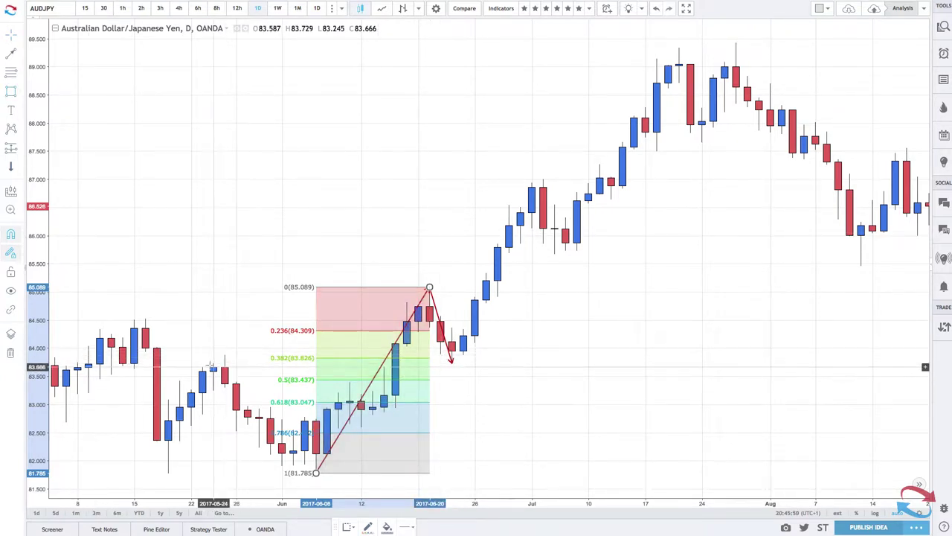
mouse_move(213, 367)
mouse_down()
mouse_move(282, 350)
mouse_move(510, 355)
mouse_up()
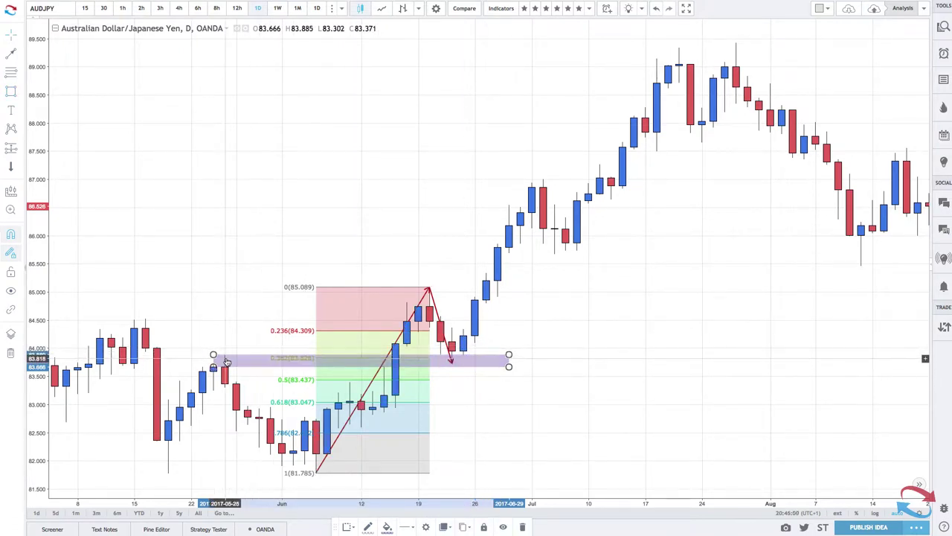
right_click(524, 445)
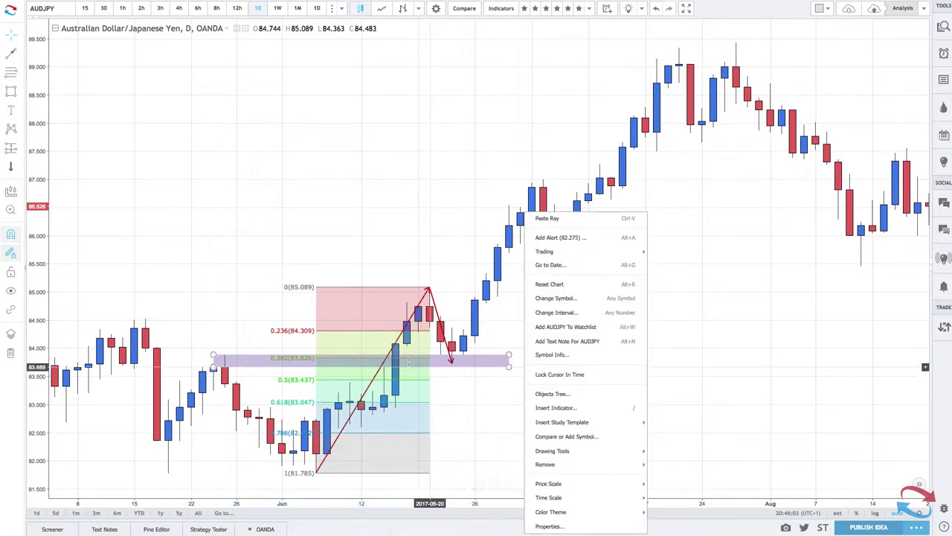
click(471, 418)
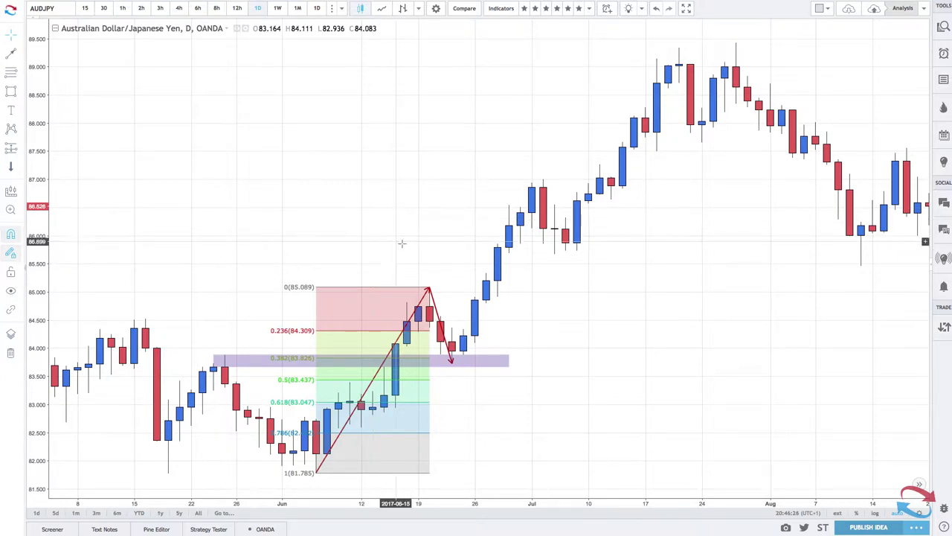
- Enable the 1.272, 1.414 and 1.618 levels in the Fibonacci retracement's style settings
right_click(346, 287)
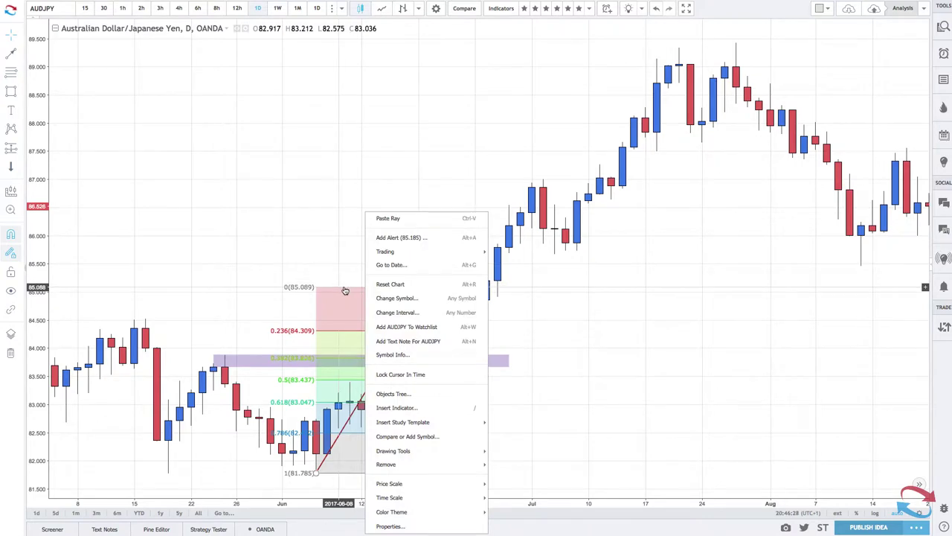
click(343, 287)
double_click(332, 284)
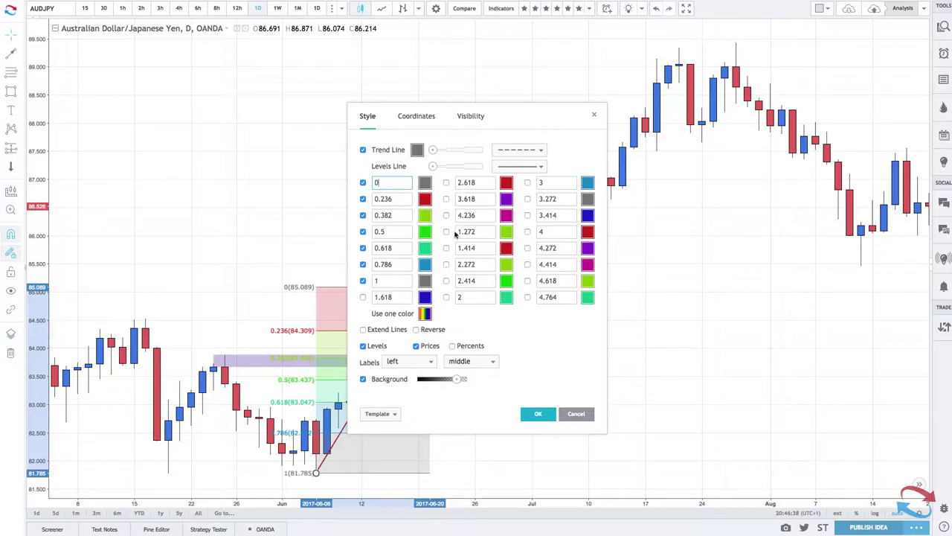
click(447, 232)
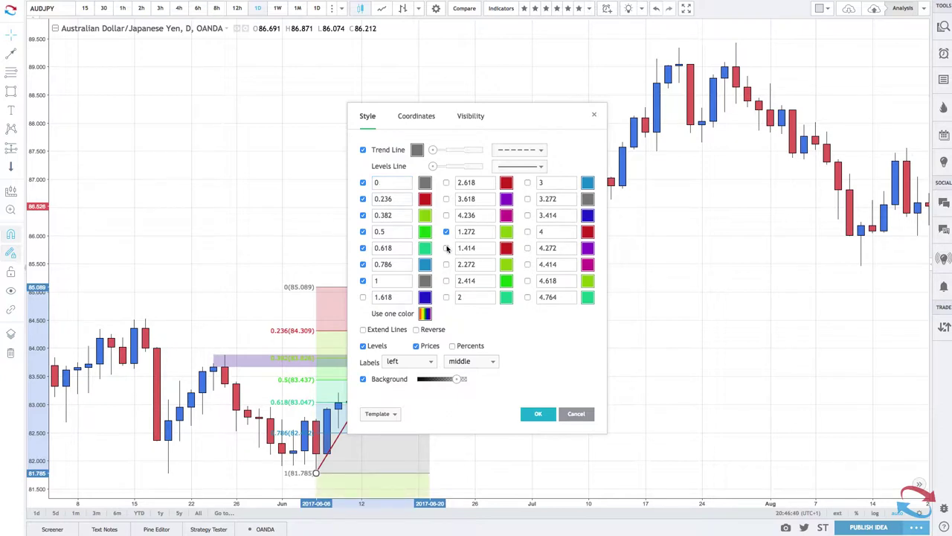
click(363, 298)
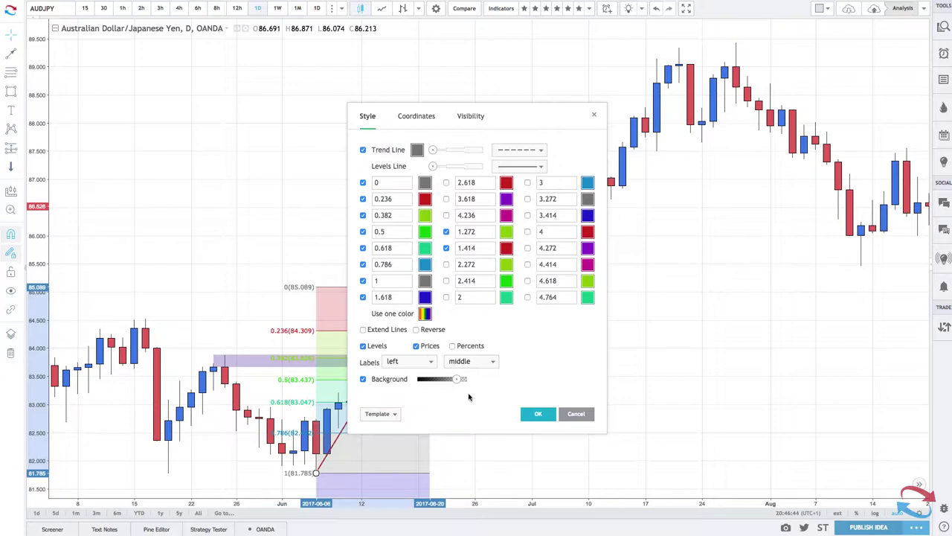
click(533, 417)
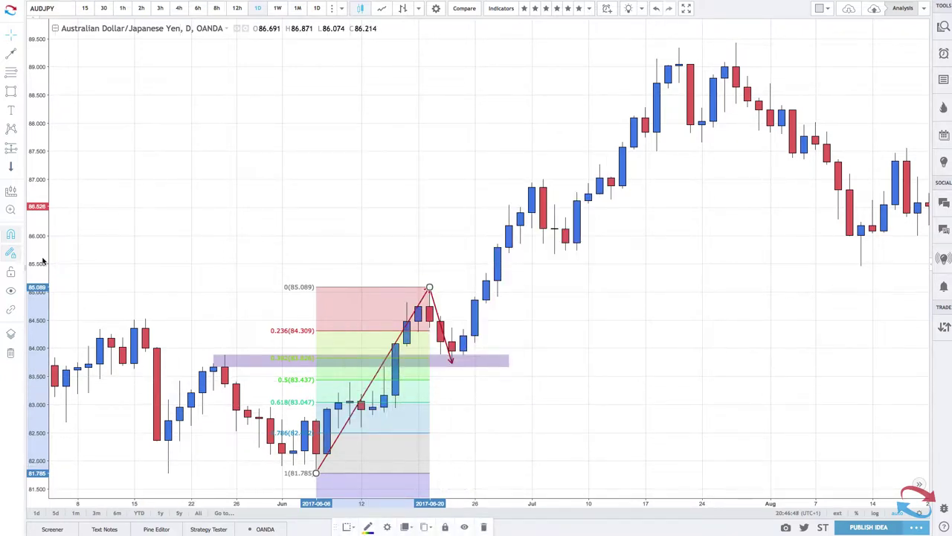
- Reverse the Fibonacci retracement so its extension levels project above the 2017-06-20 high
right_click(152, 271)
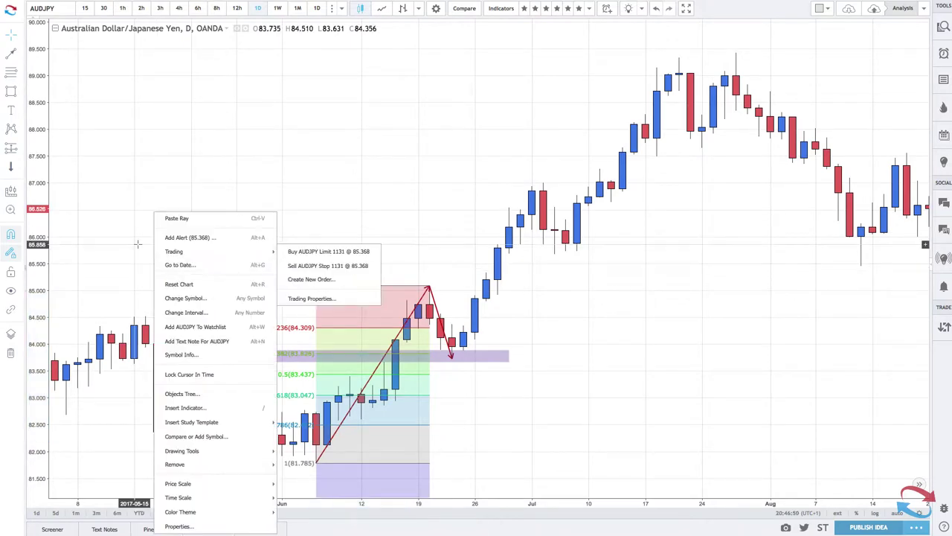
key(Escape)
drag(181, 255, 176, 117)
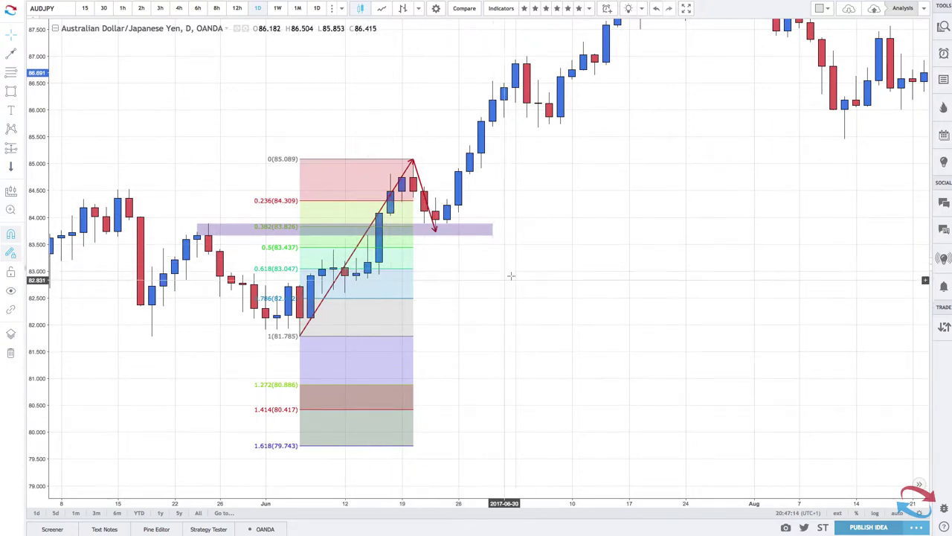
drag(514, 273, 525, 395)
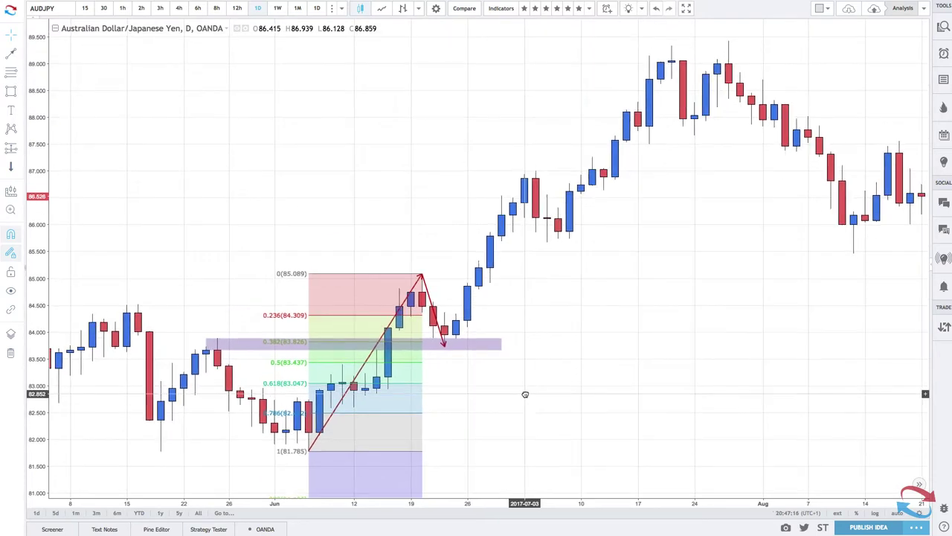
double_click(343, 277)
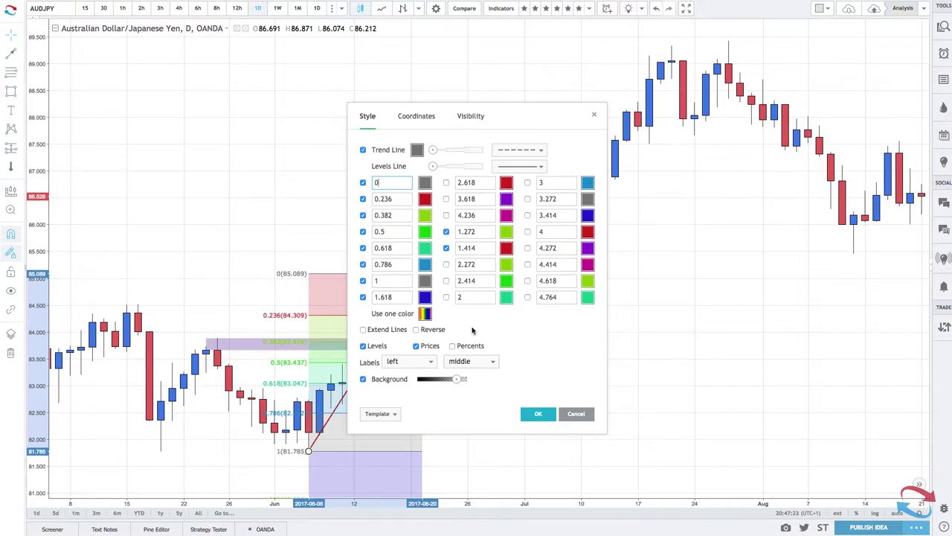
click(417, 329)
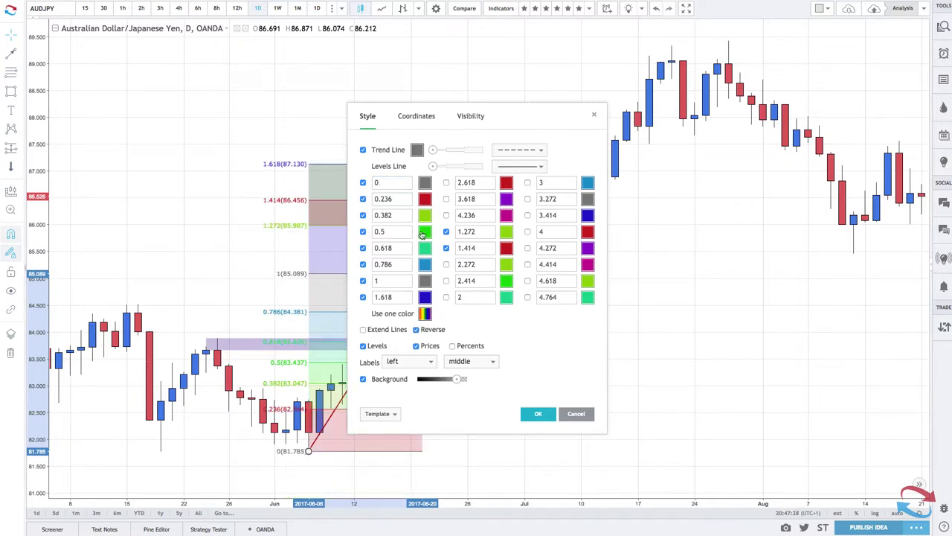
click(542, 414)
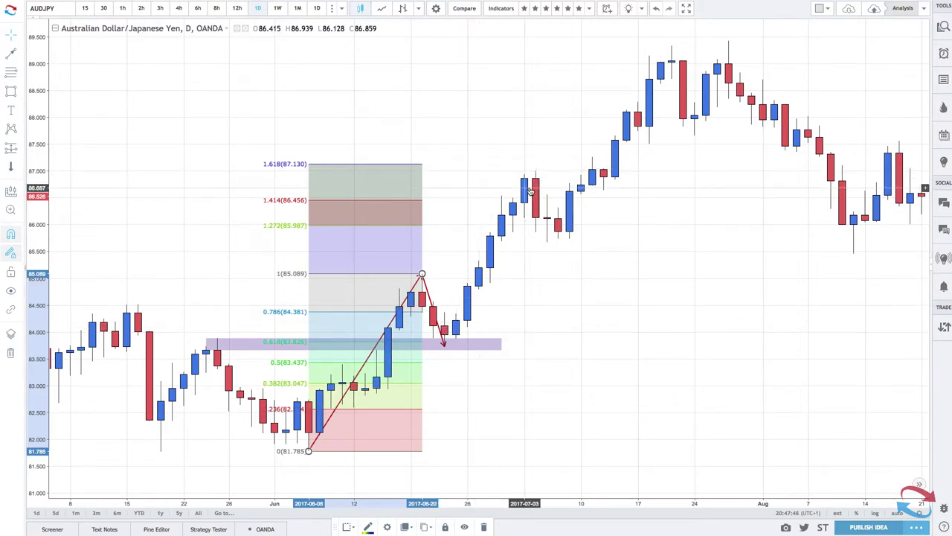
- Place a Long Position on the 2017-06-23 candle with its entry at the 84.222 close
scroll(581, 248, down, 1)
scroll(581, 248, up, 3)
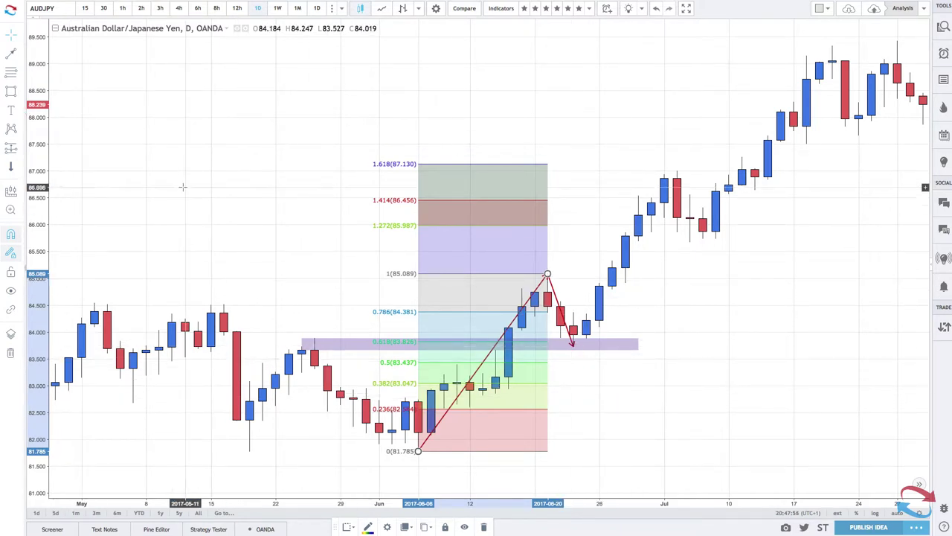
click(22, 151)
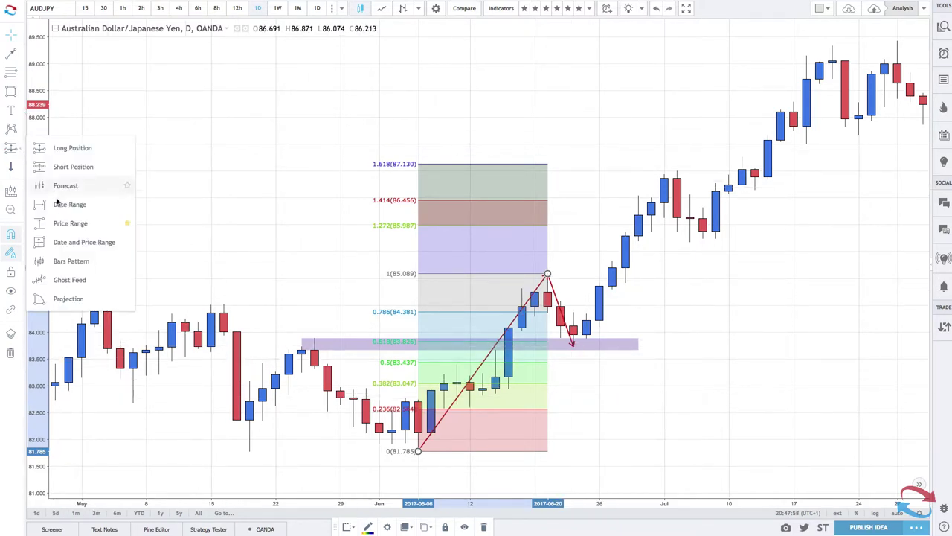
click(67, 223)
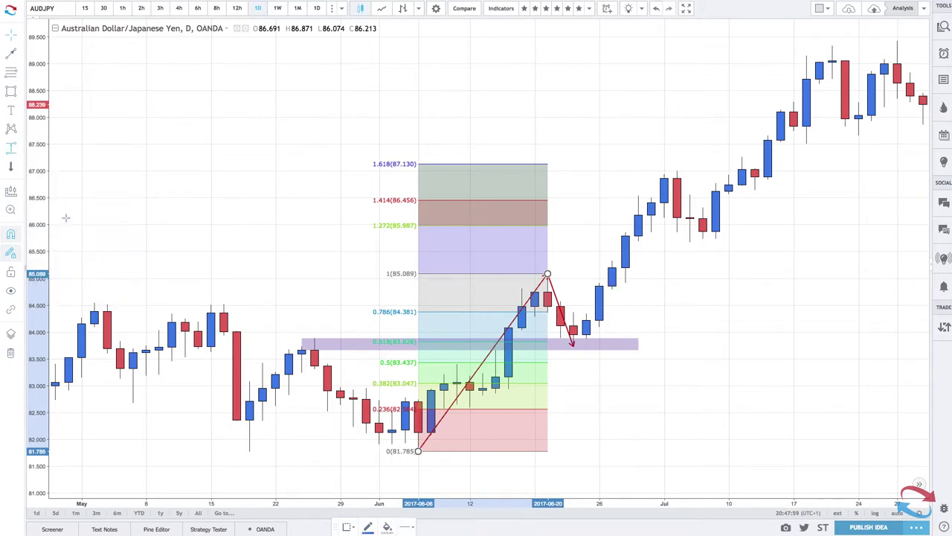
click(22, 150)
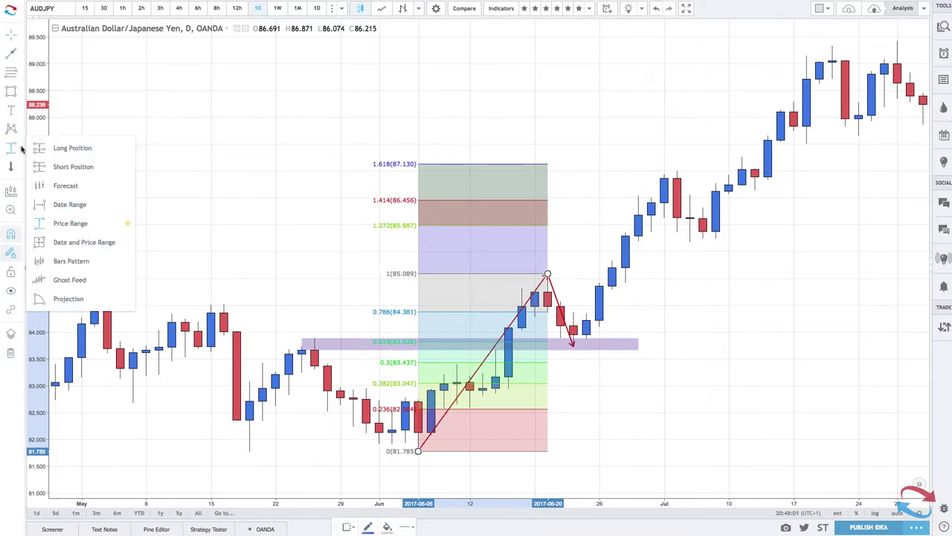
click(72, 148)
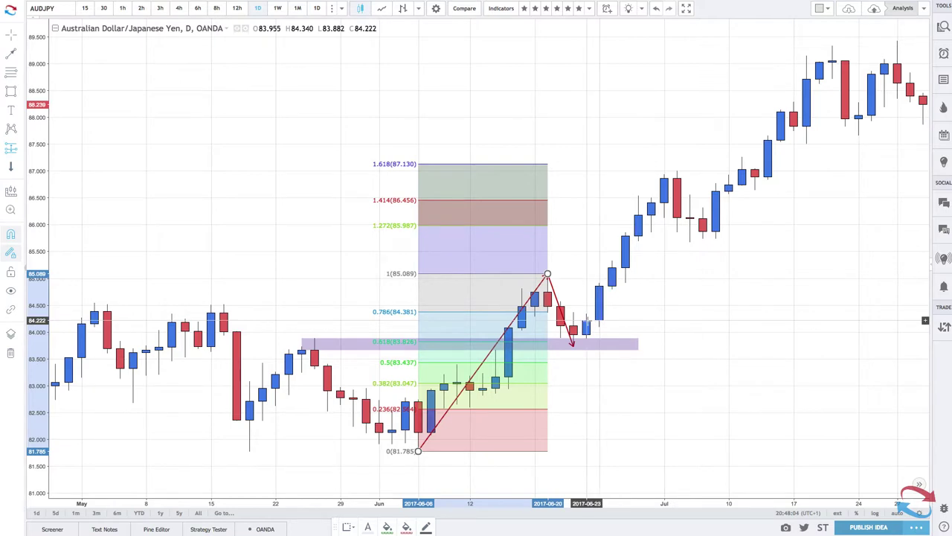
click(587, 322)
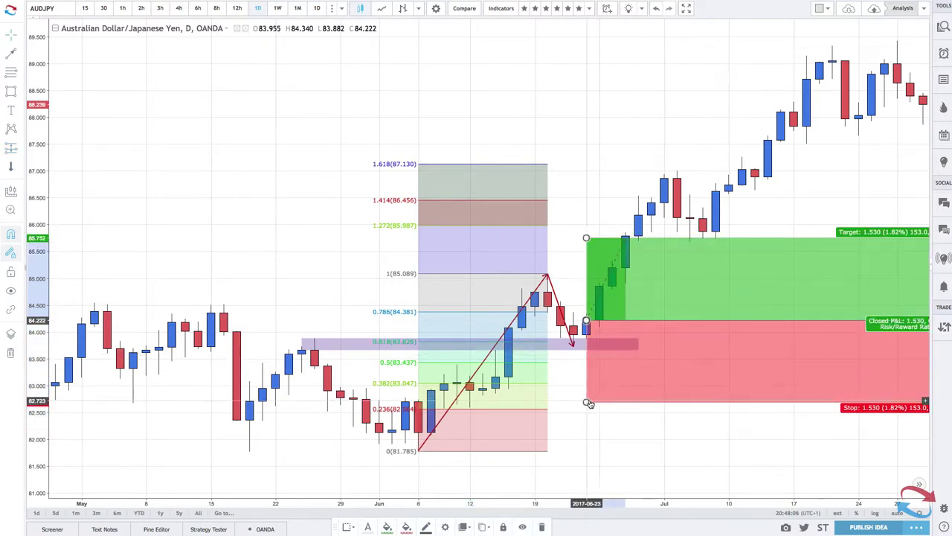
- Set the long position's stop to about 83.58, below the rectangle, and its target to the 1.272 extension at about 85.99
drag(586, 402, 668, 354)
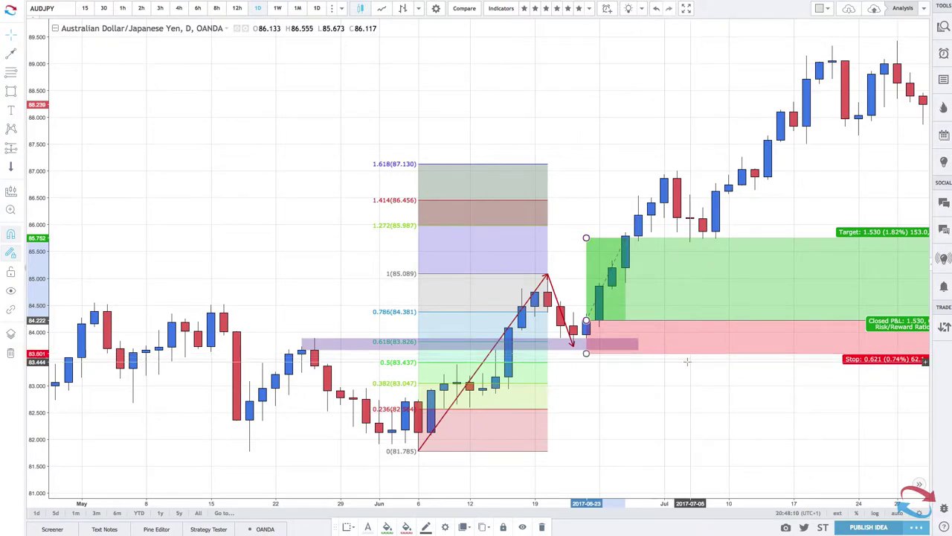
click(587, 239)
scroll(587, 239, right, 10)
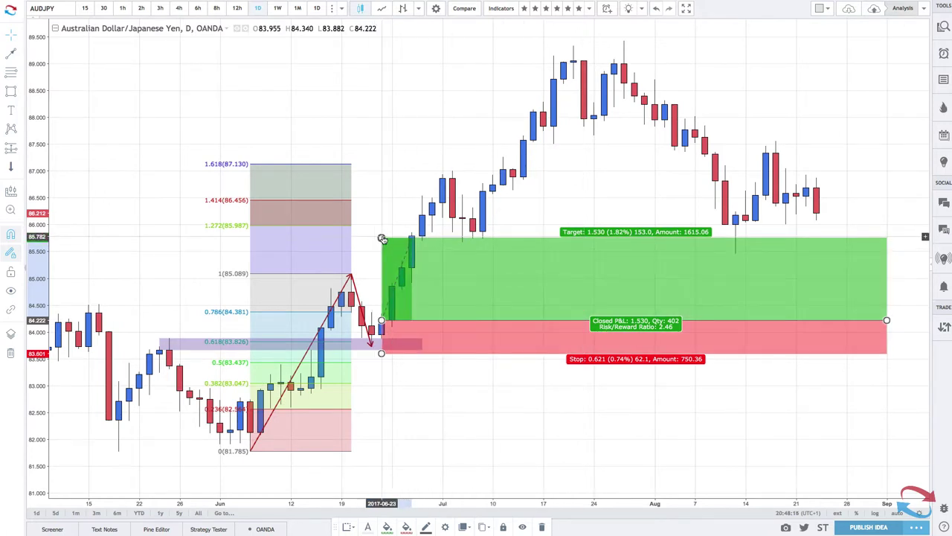
drag(381, 239, 382, 225)
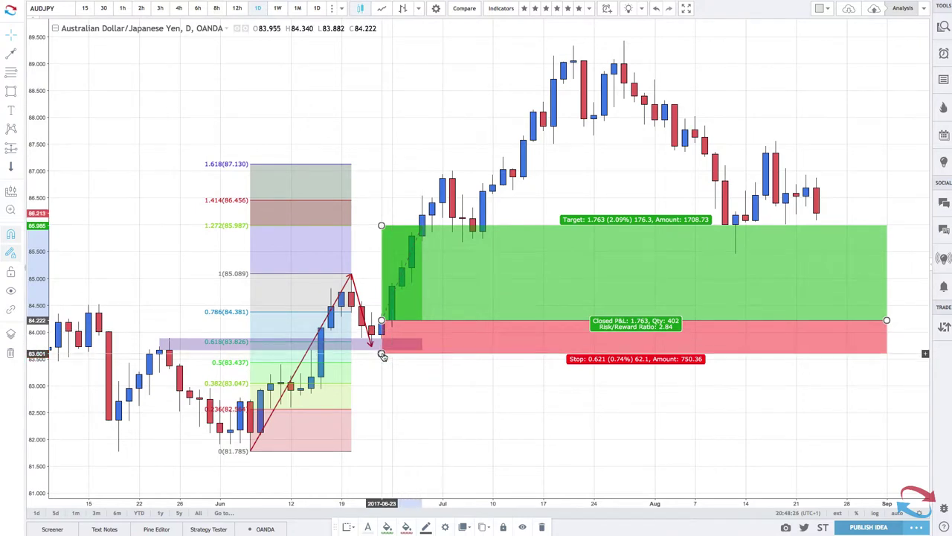
drag(381, 353, 416, 354)
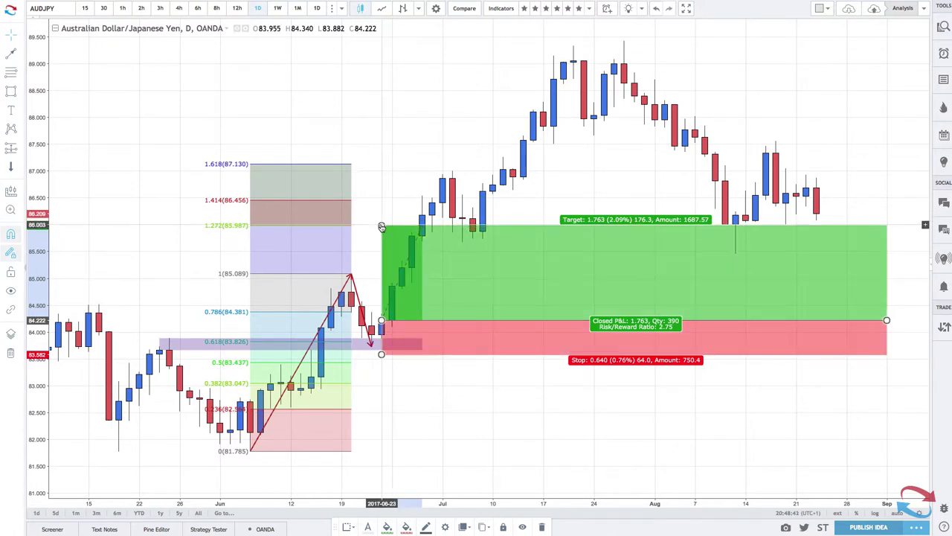
- Raise the long position's target to the 1.414 extension at 86.456, and finally to the 1.618 extension at about 87.13
drag(381, 226, 380, 200)
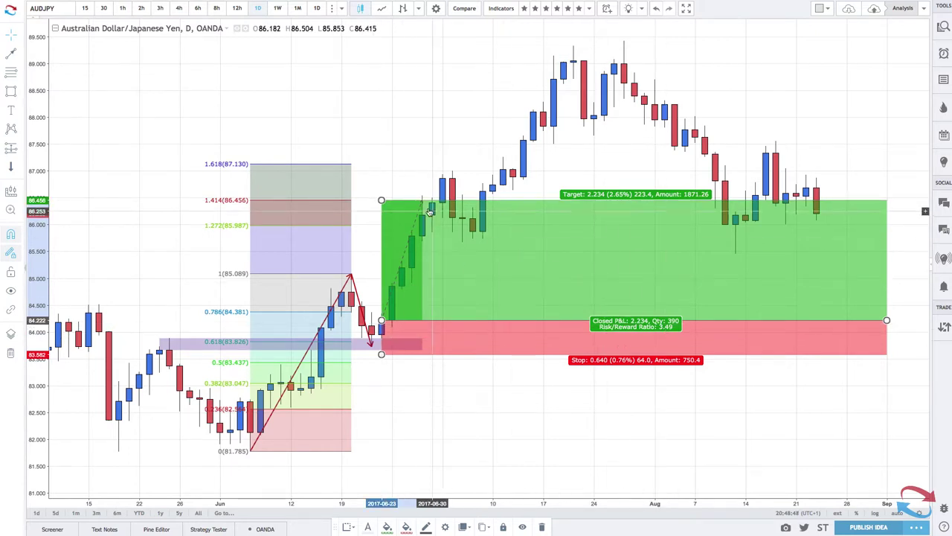
drag(381, 201, 377, 165)
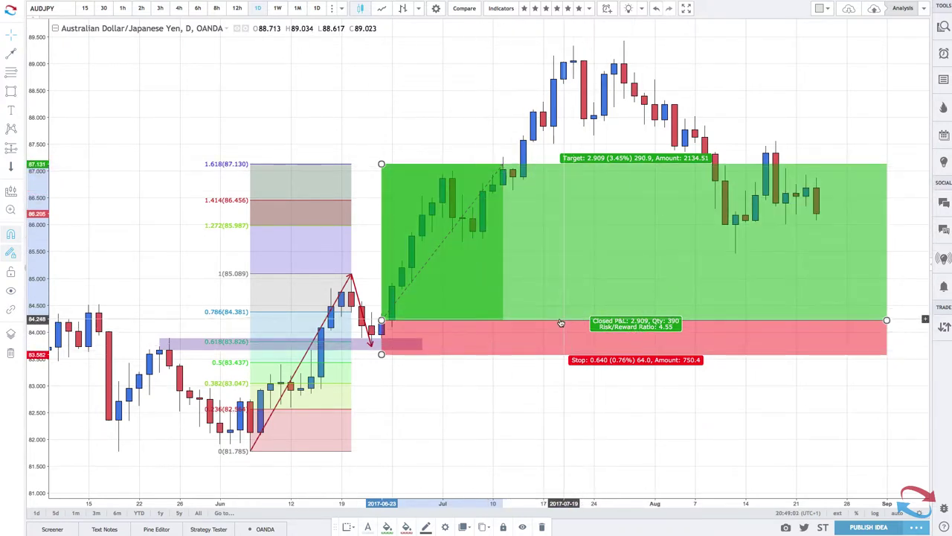
- Delete the long position, the Fibonacci retracement and both red arrows from the June swing
key(Delete)
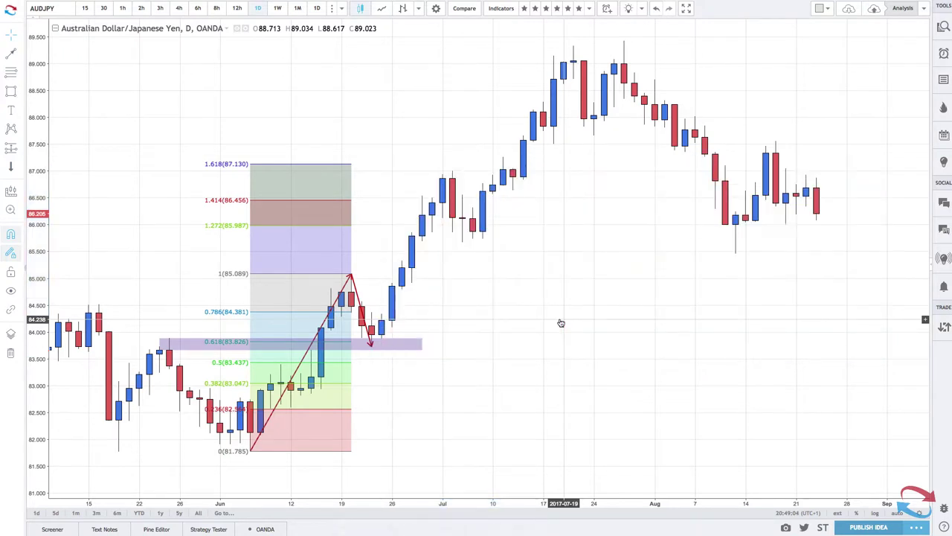
double_click(370, 341)
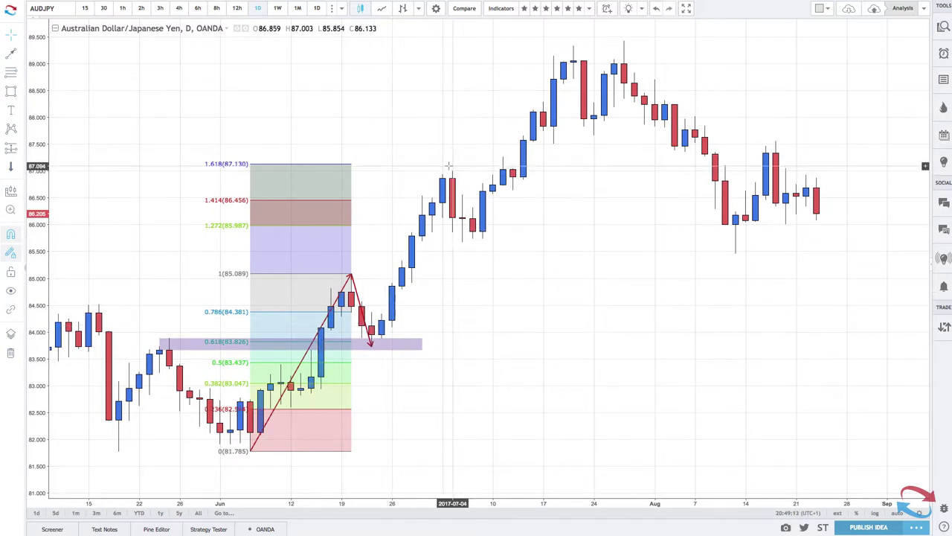
scroll(454, 169, down, 1)
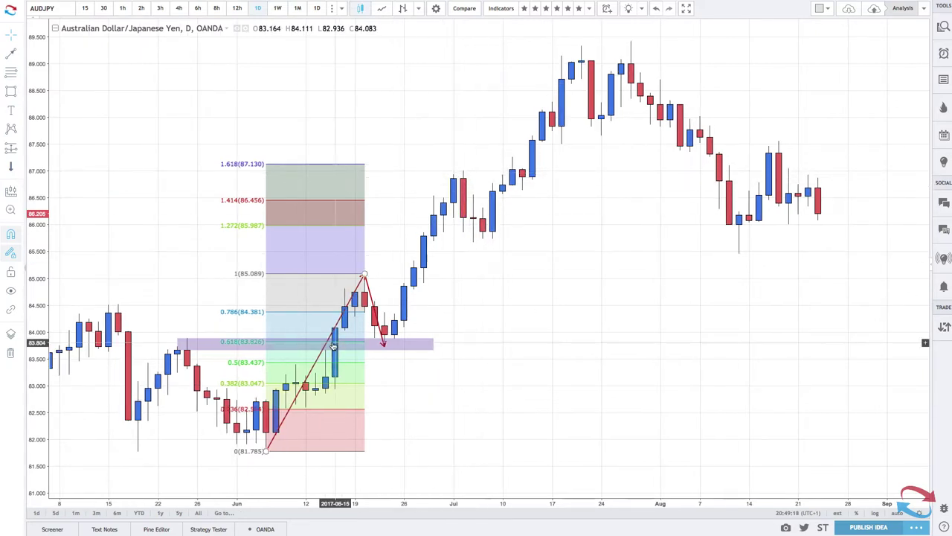
click(303, 313)
key(Delete)
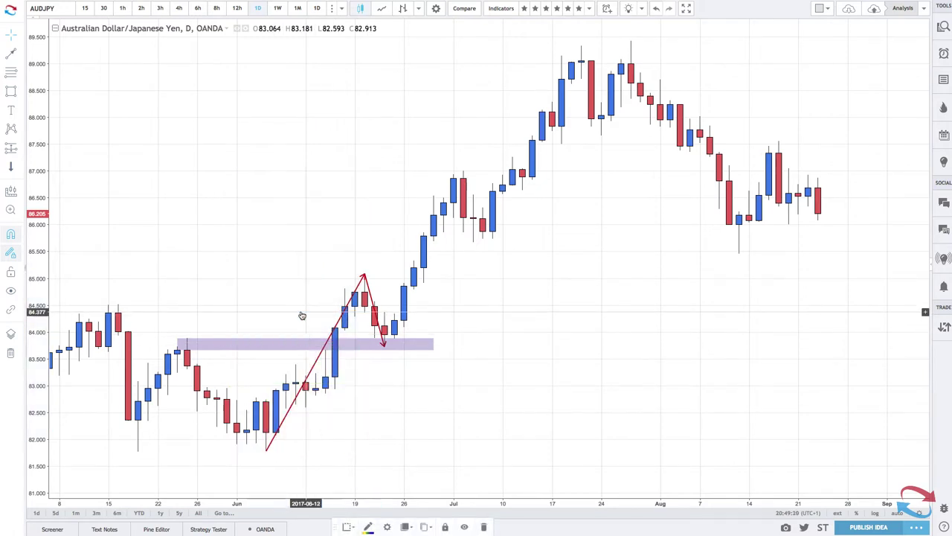
click(338, 321)
key(Delete)
click(365, 278)
key(Delete)
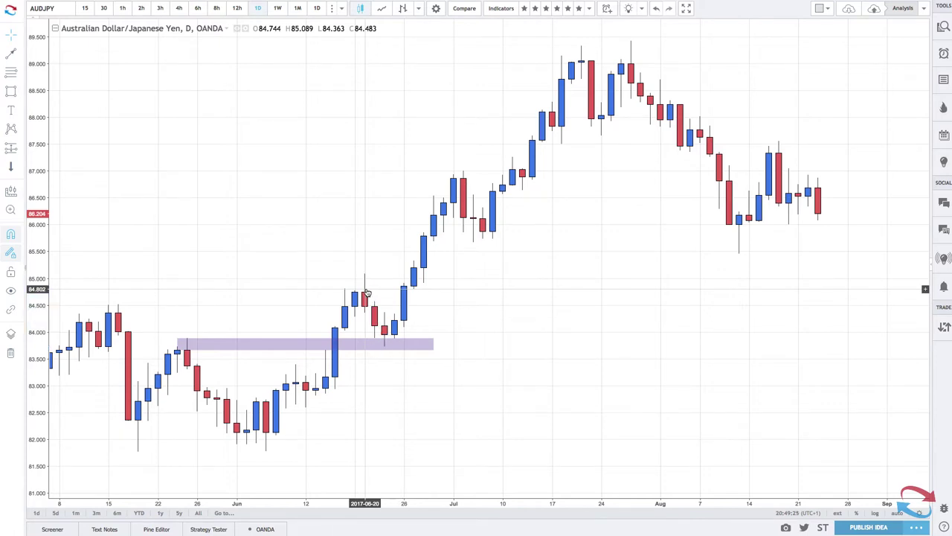
- Draw a Fibonacci retracement from the 2017-06-22 low at 83.730 to the 2017-07-04 high at 87.003
click(21, 75)
click(67, 223)
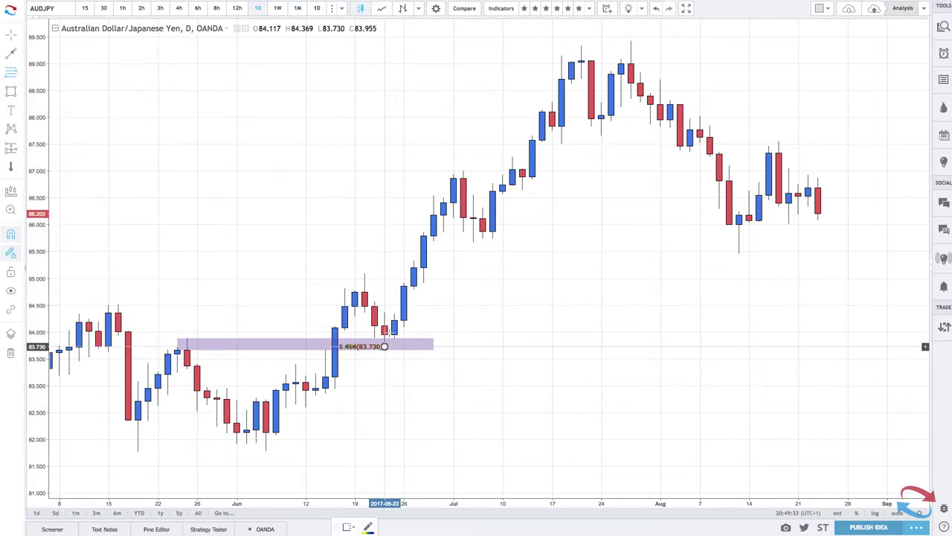
mouse_move(385, 346)
mouse_down()
mouse_move(402, 269)
mouse_move(465, 171)
mouse_up()
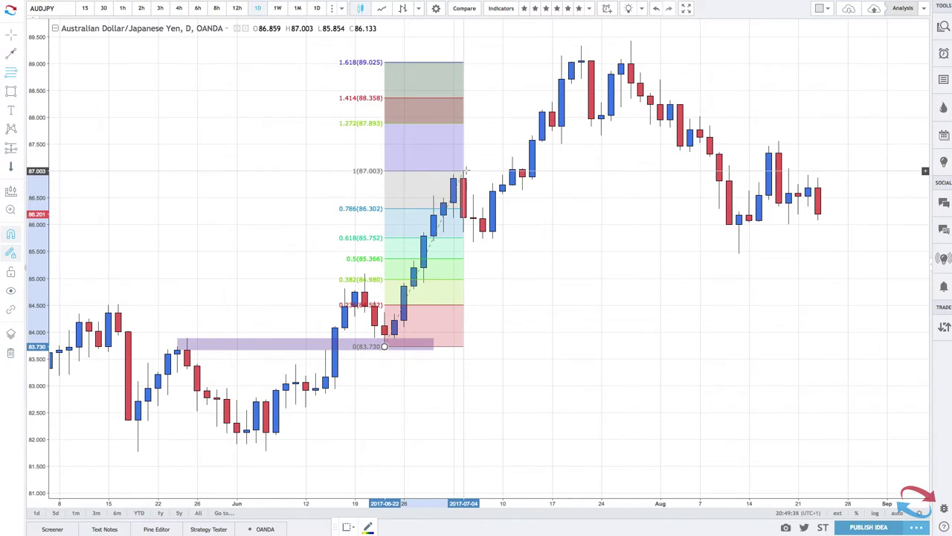
click(464, 171)
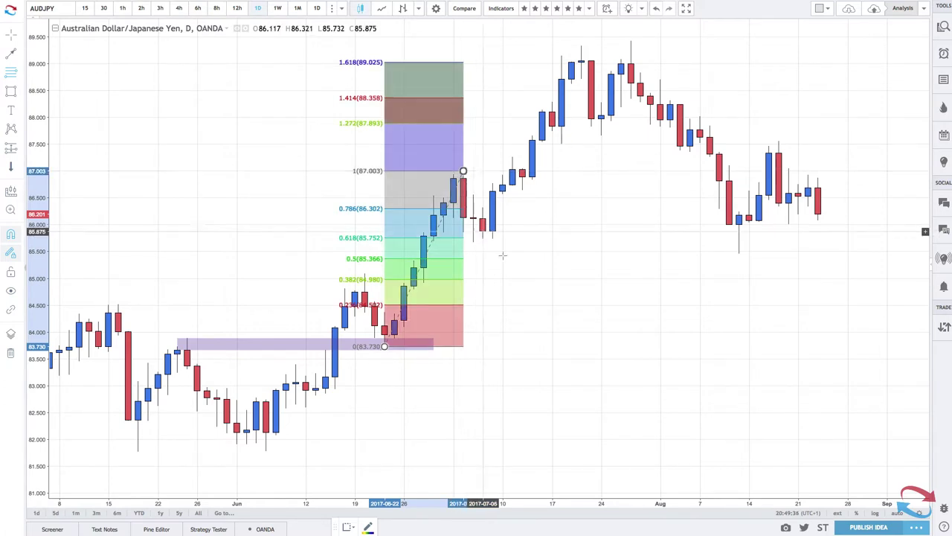
- Turn off Reverse for the new Fibonacci retracement so its levels measure the pullback from the 2017-07-04 high
double_click(447, 241)
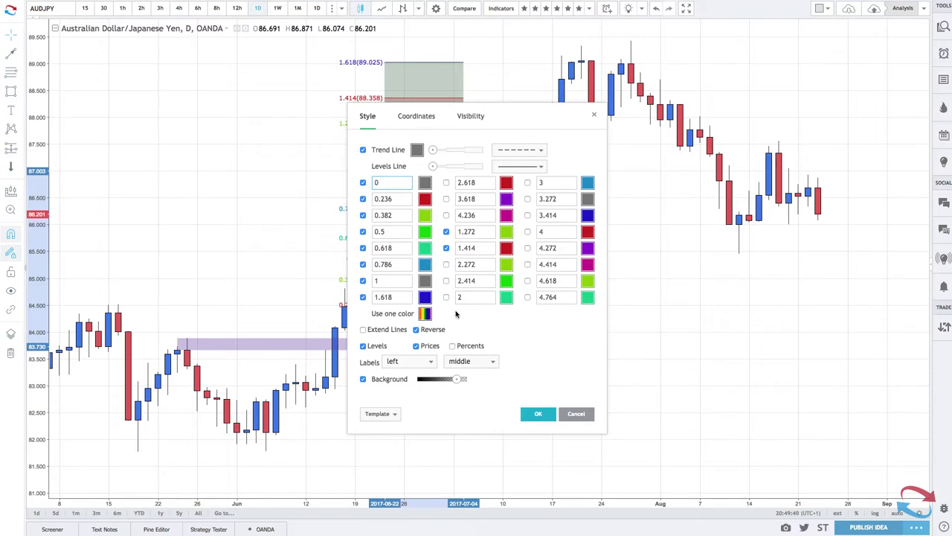
click(416, 330)
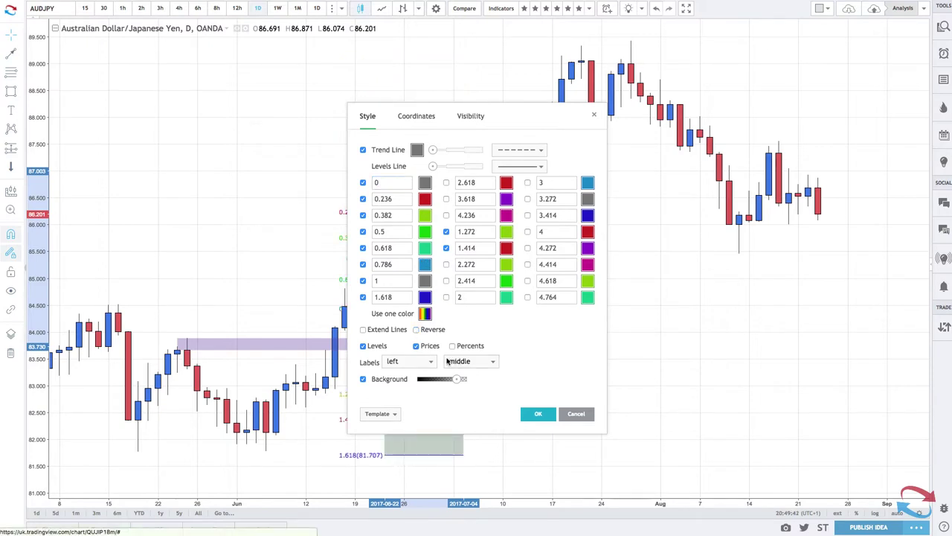
click(533, 414)
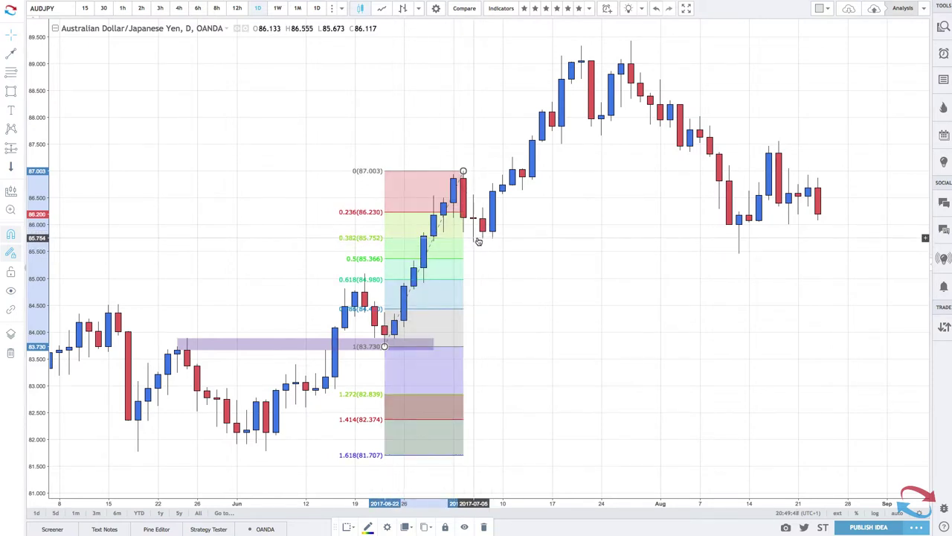
- Draw a rectangle over the 0.382 level, about 85.6 to 86.0, from 2017-02-23 to 2017-07-20
scroll(462, 240, down, 5)
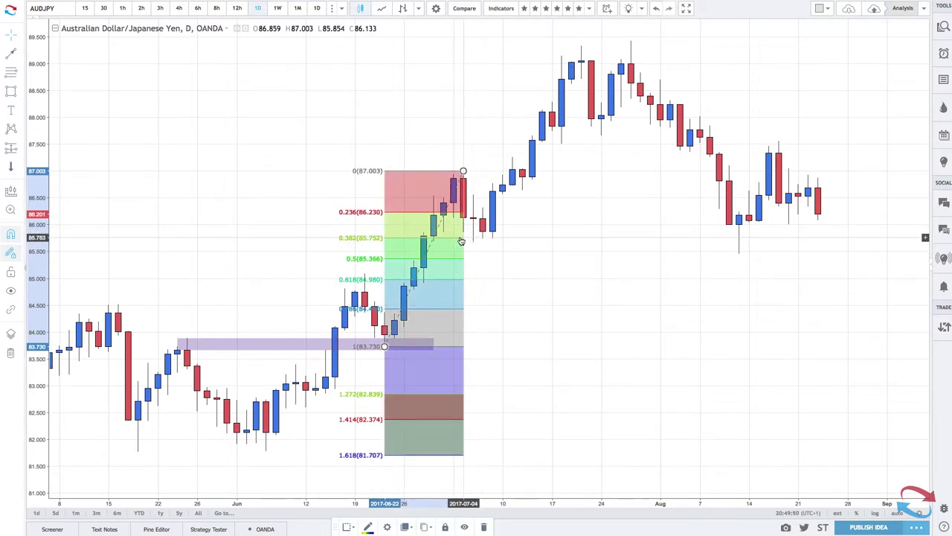
scroll(461, 240, down, 2)
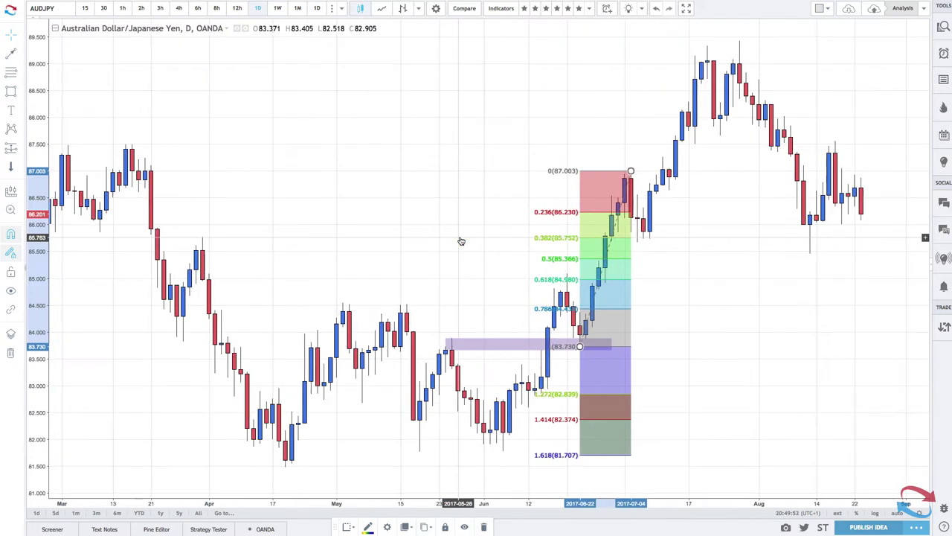
click(11, 92)
scroll(121, 245, down, 2)
mouse_move(83, 226)
mouse_down()
mouse_move(206, 241)
mouse_move(468, 241)
mouse_move(680, 258)
mouse_move(716, 246)
mouse_up()
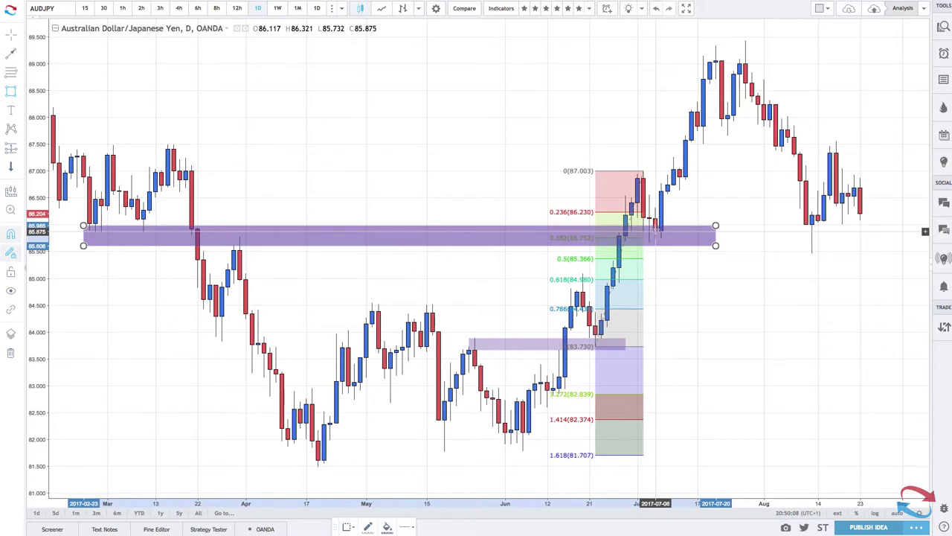
- Delete the wide rectangle over the 0.382 level
scroll(658, 258, up, 2)
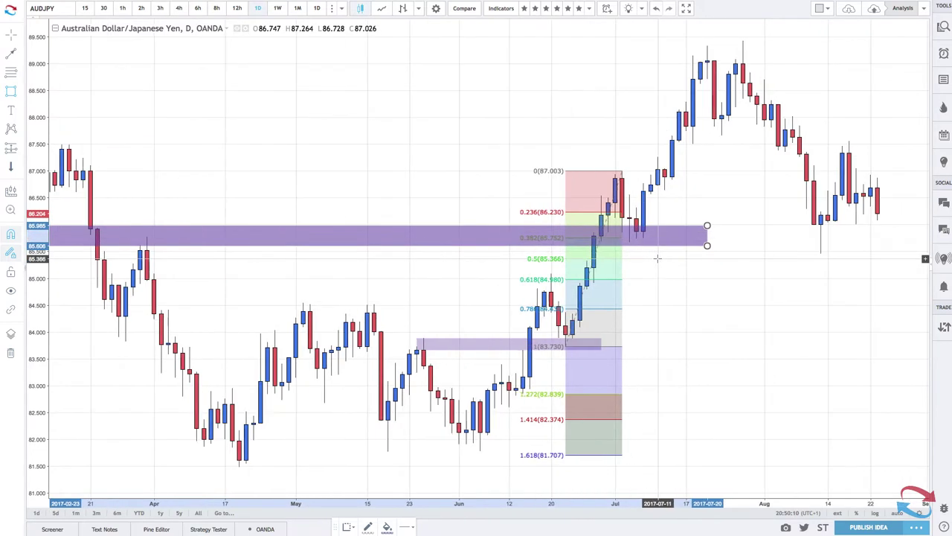
scroll(657, 258, up, 3)
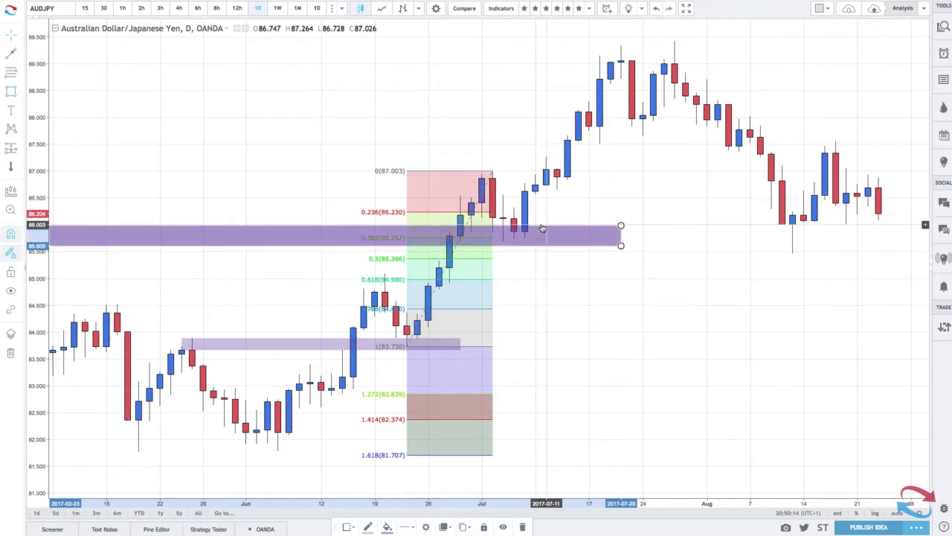
key(Delete)
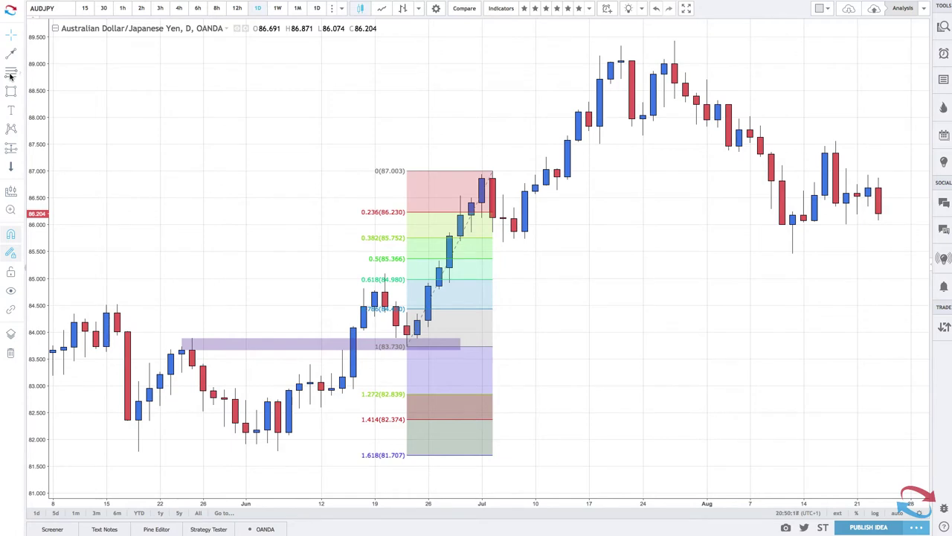
- Reverse the Fibonacci retracement so its extension levels project above the 2017-07-04 high
double_click(471, 350)
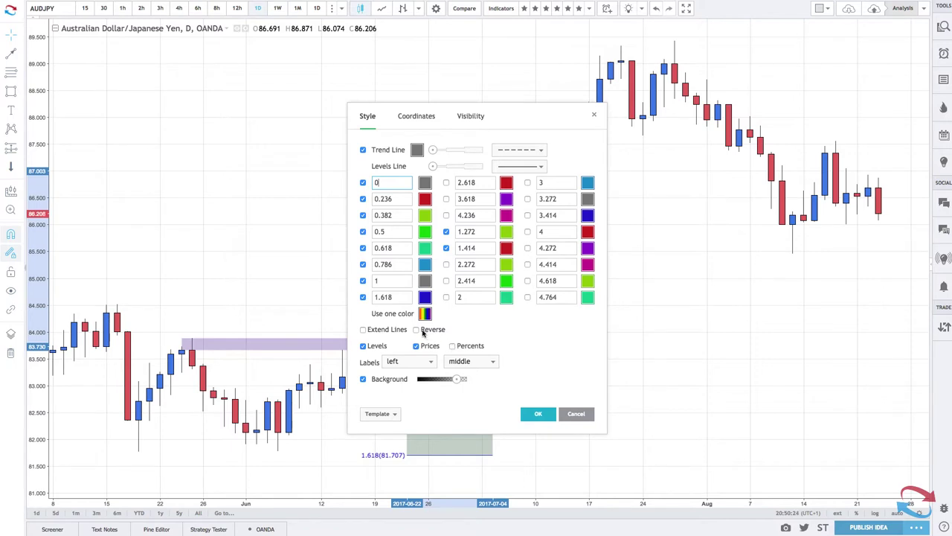
click(422, 331)
click(548, 415)
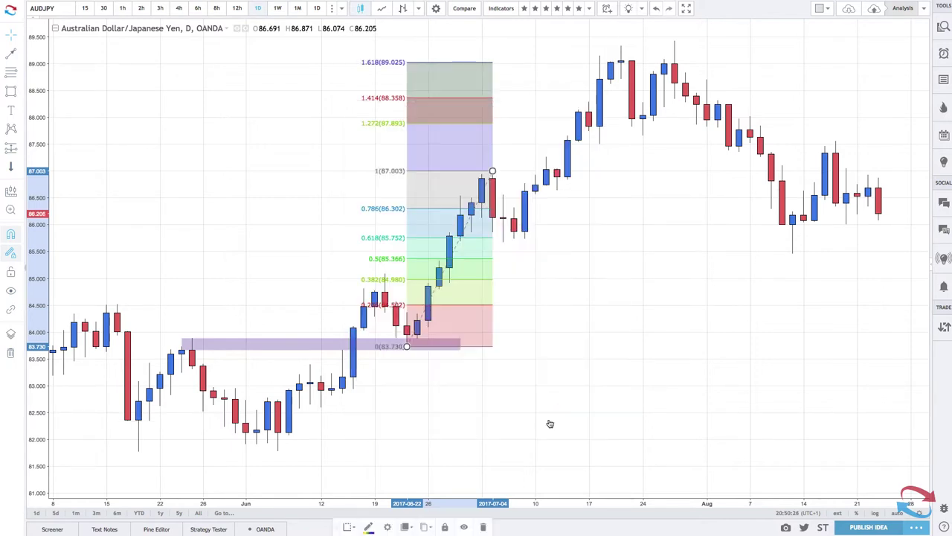
- Place a Long Position on the 2017-07-07 candle with its entry at the 86.624 close and its stop at about 85.58
click(12, 147)
click(524, 191)
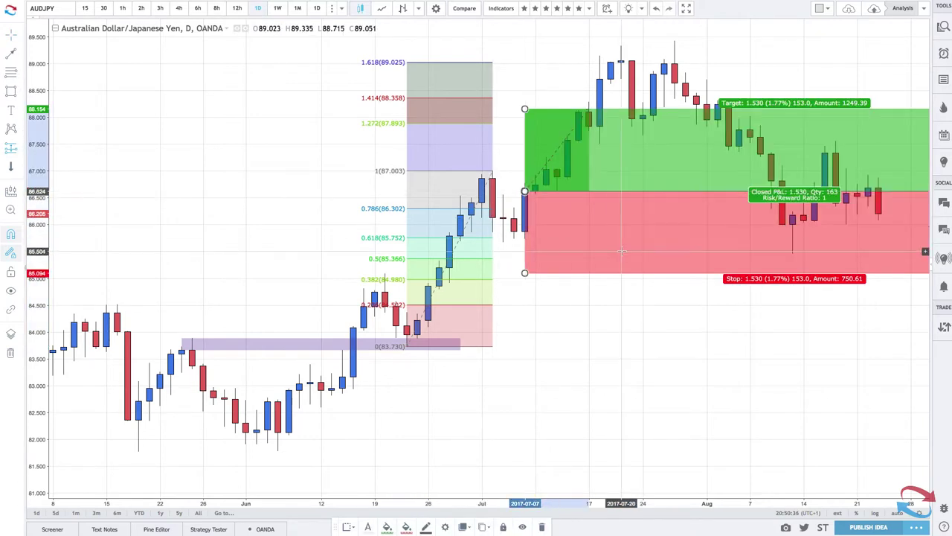
drag(525, 273, 594, 252)
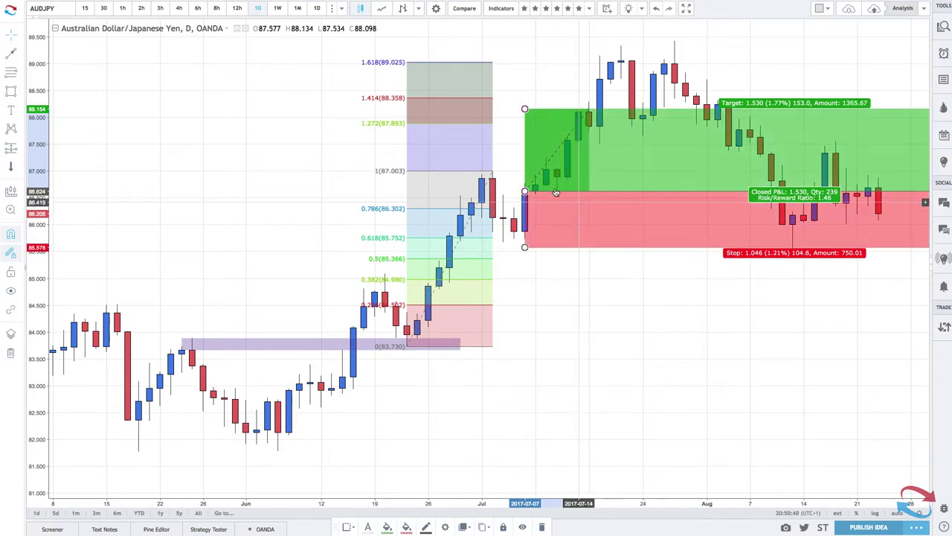
- Move the new long position's target through the 1.272 and 1.414 extensions up to the 1.618 extension, at about 89.04
drag(525, 110, 525, 124)
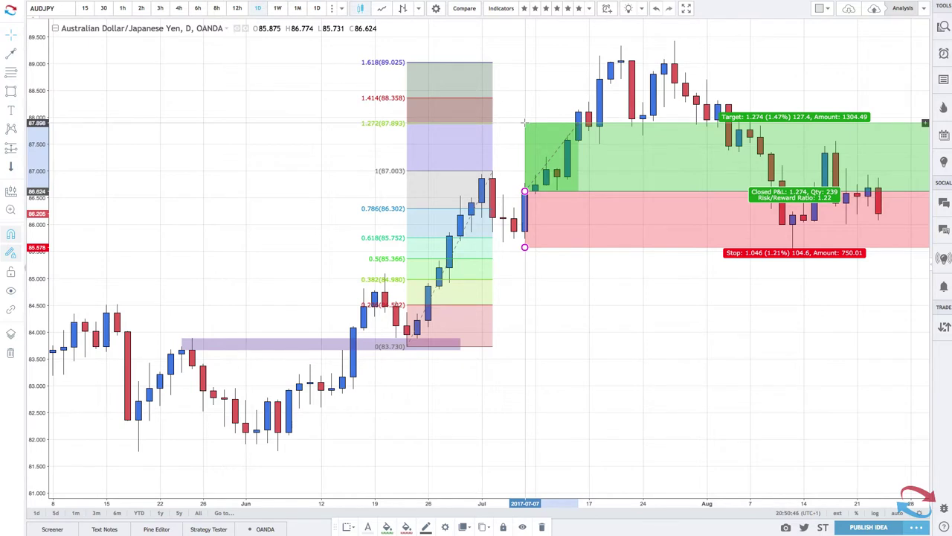
drag(524, 122, 525, 123)
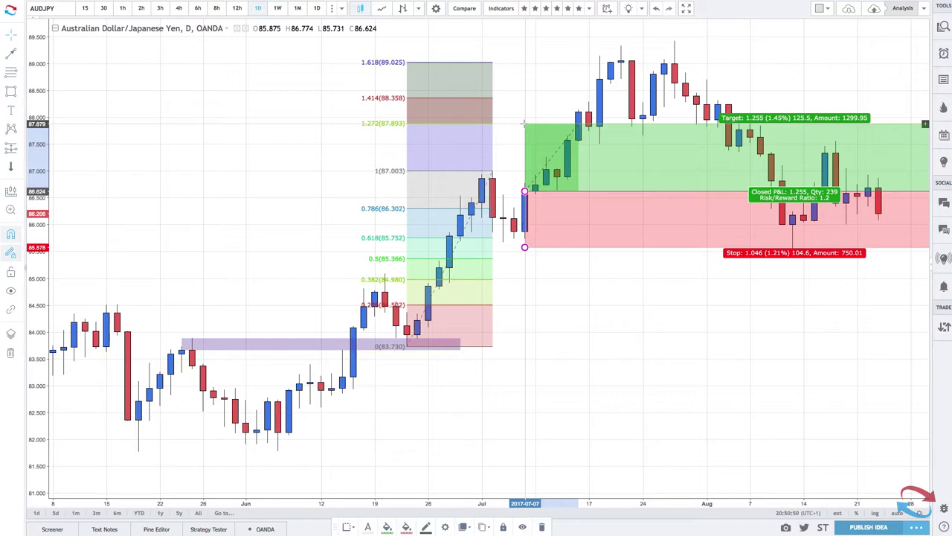
drag(524, 123, 521, 97)
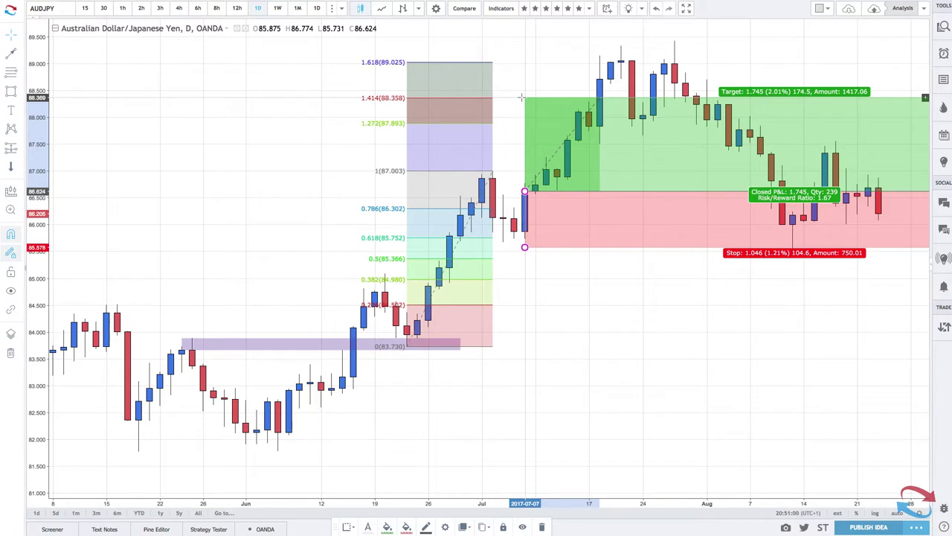
drag(521, 98, 523, 63)
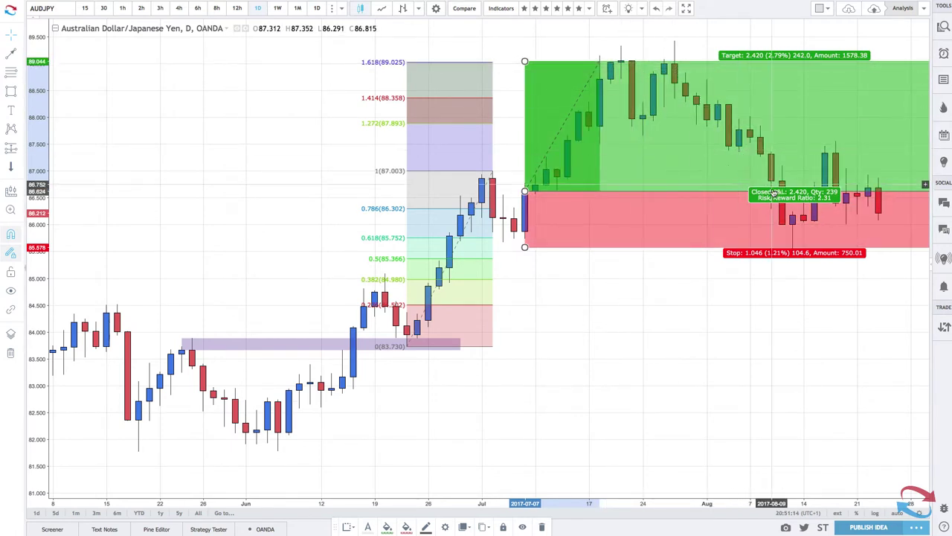
- Delete the long position placed on the 2017-07-07 candle
key(Delete)
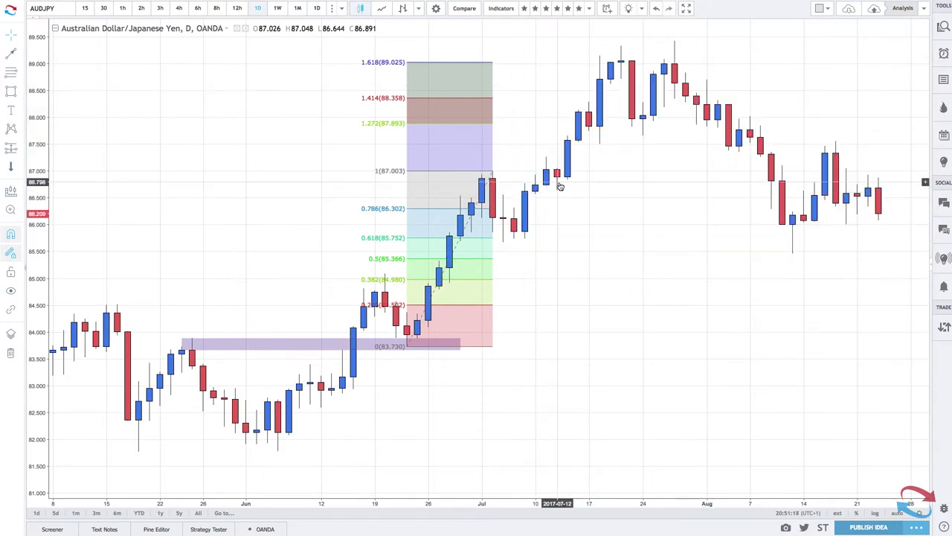
drag(504, 85, 560, 186)
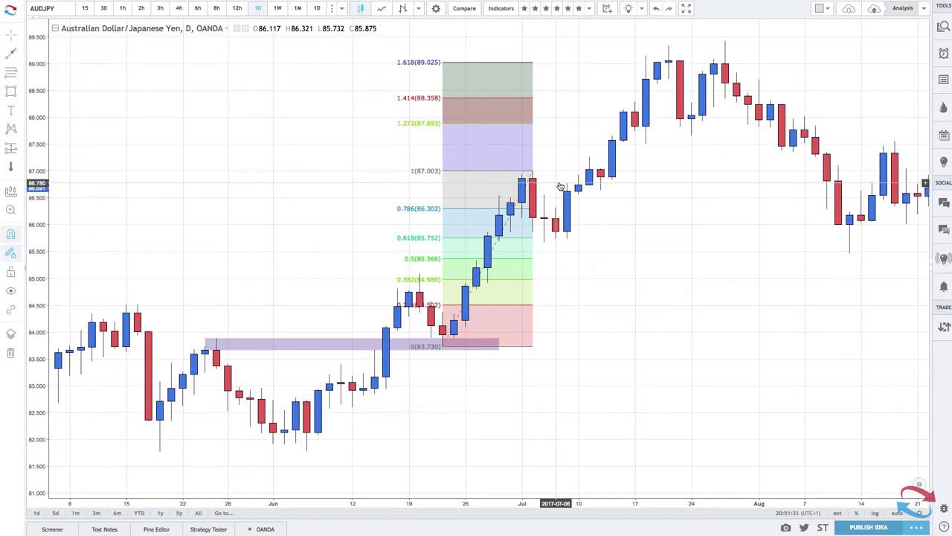
scroll(643, 255, down, 1)
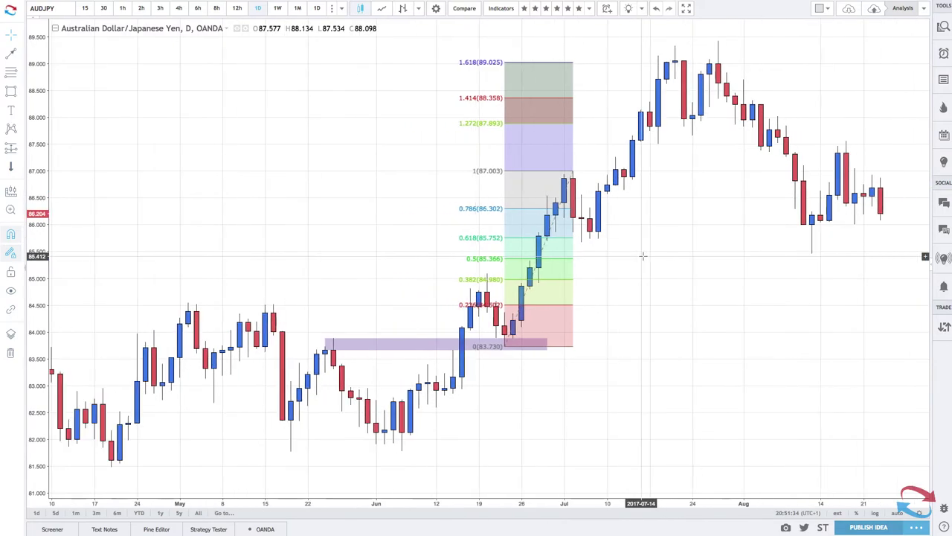
scroll(643, 256, down, 10)
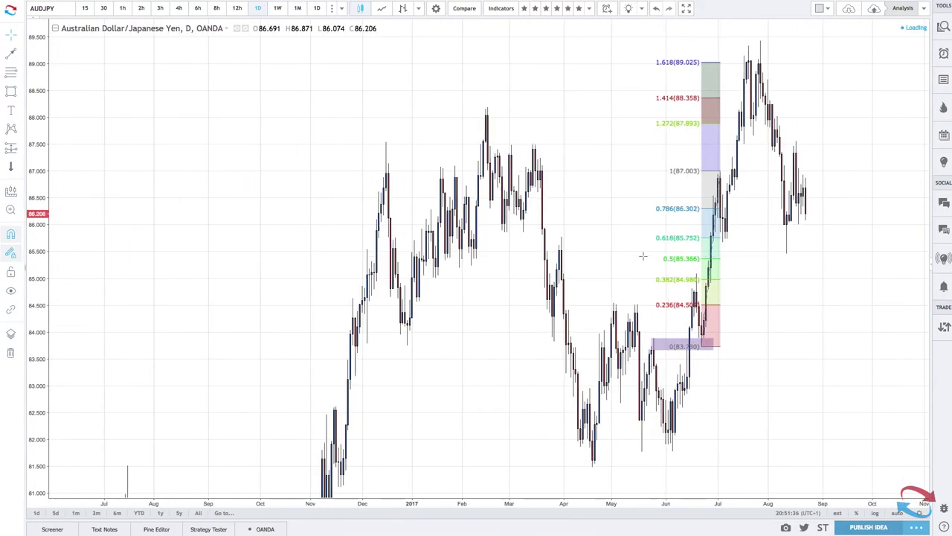
- Draw a thin resistance rectangle from 2015-06-11 to 2017-07-26, spanning prices of about 89.08 to 89.33
scroll(643, 256, down, 5)
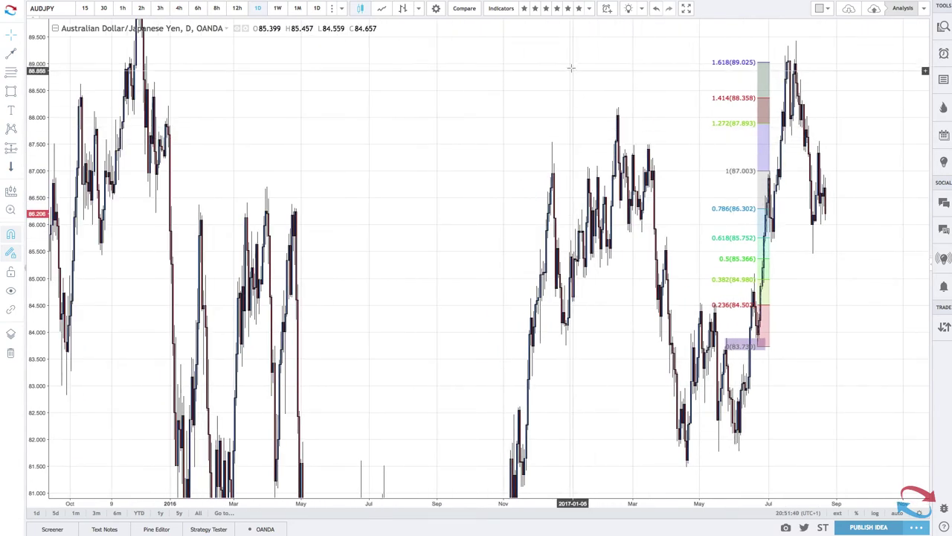
scroll(521, 58, down, 1)
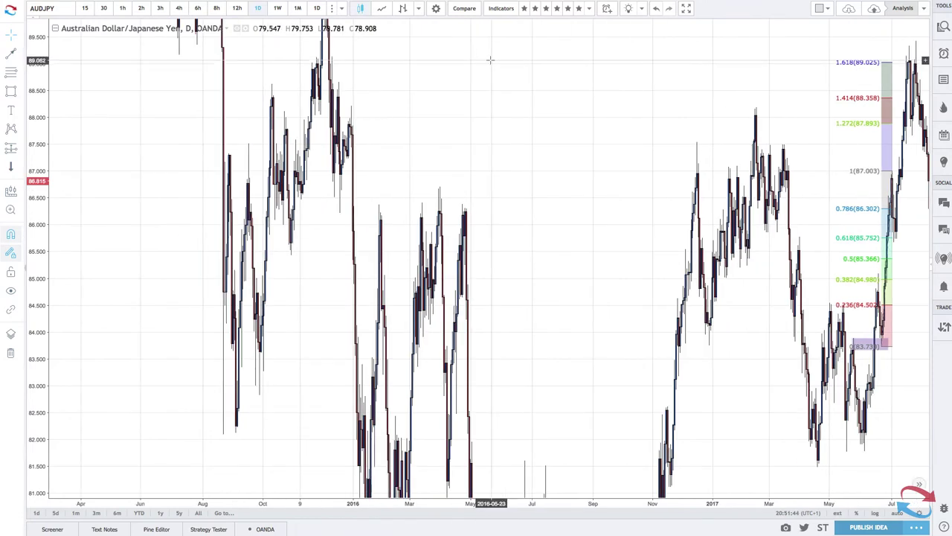
click(897, 513)
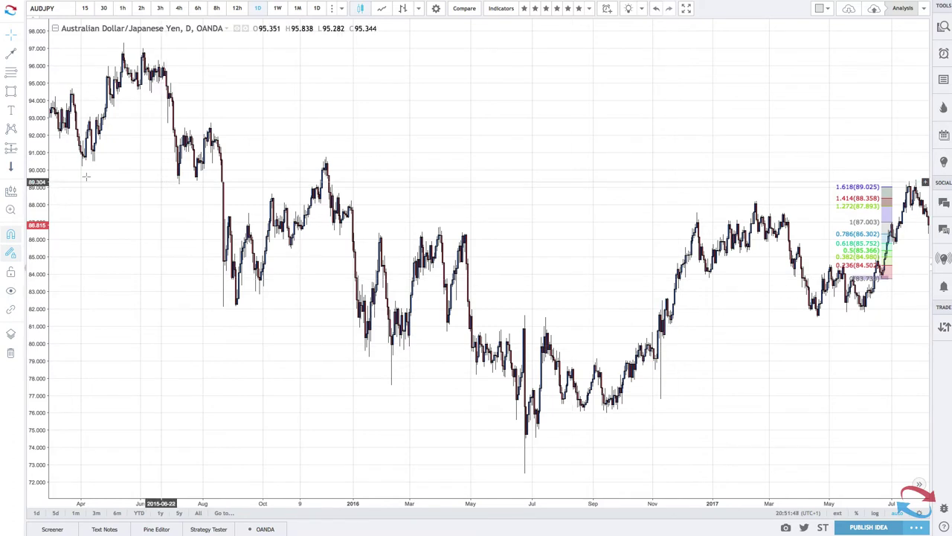
click(10, 92)
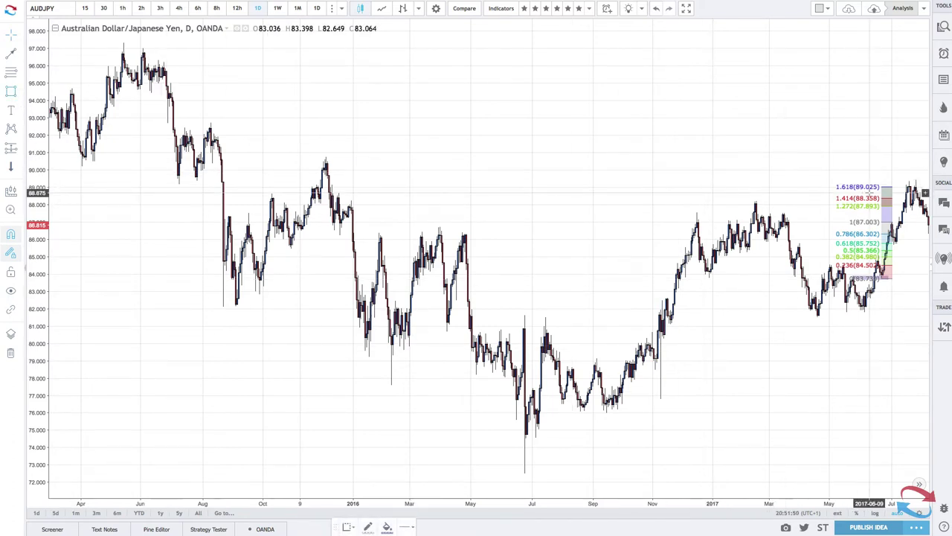
click(914, 183)
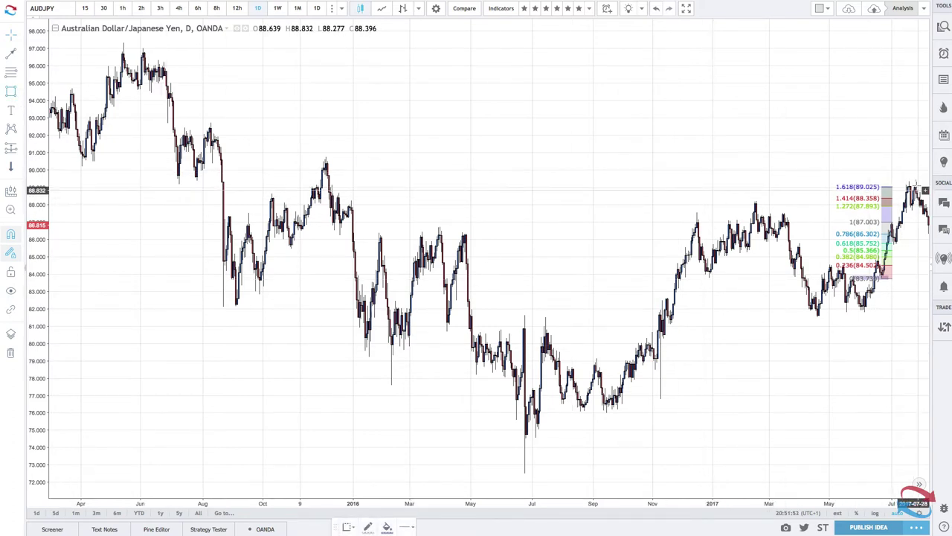
click(878, 186)
drag(834, 176, 151, 183)
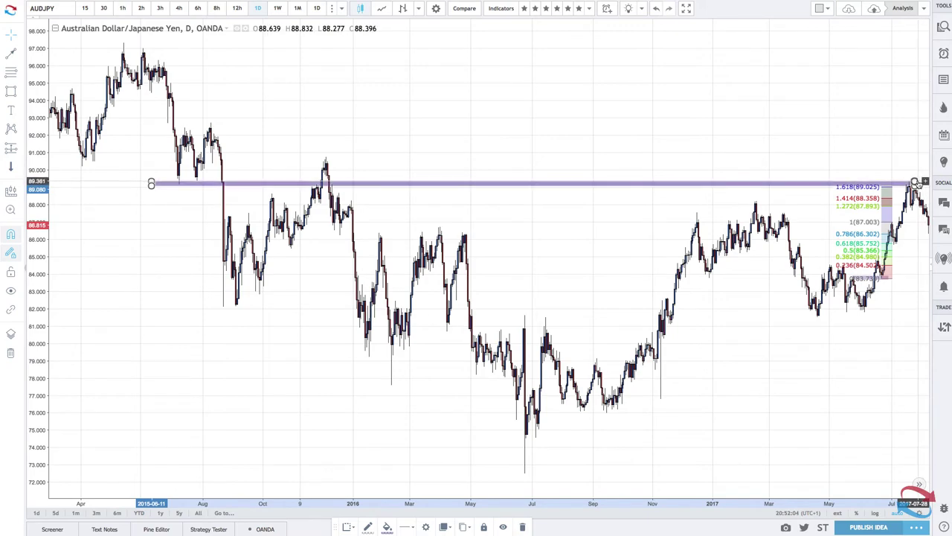
- Turn off Reverse on the Fibonacci retracement of the 2017-06-22 to 2017-07-04 swing and delete that retracement
scroll(904, 186, up, 4)
scroll(901, 188, up, 5)
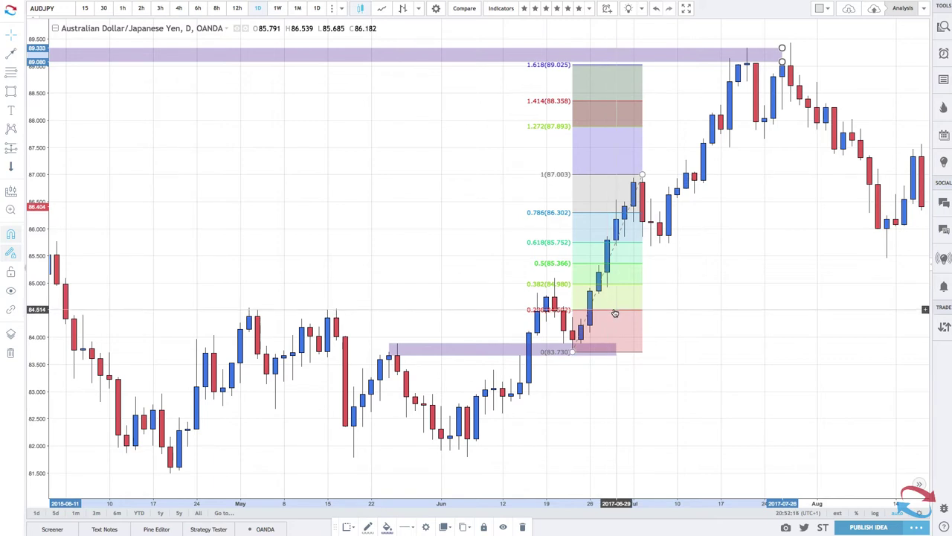
click(615, 313)
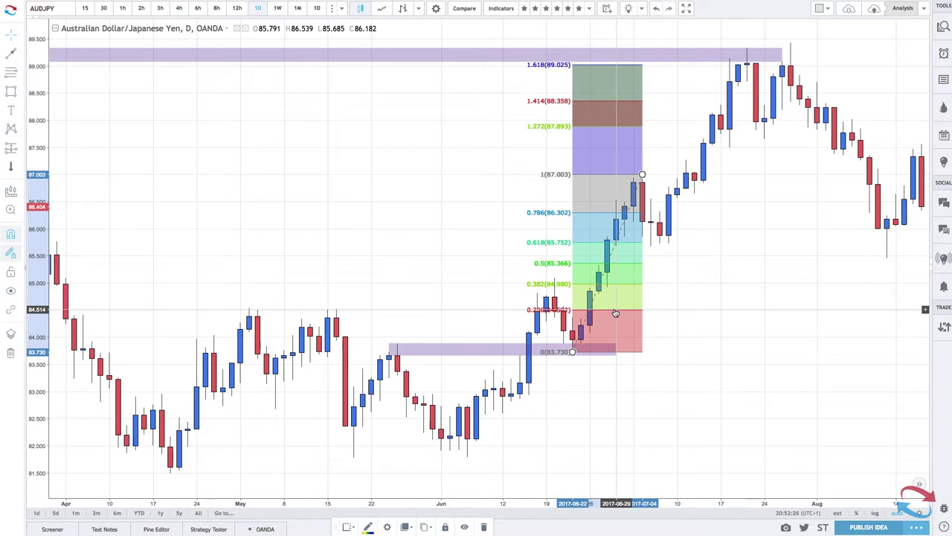
double_click(616, 313)
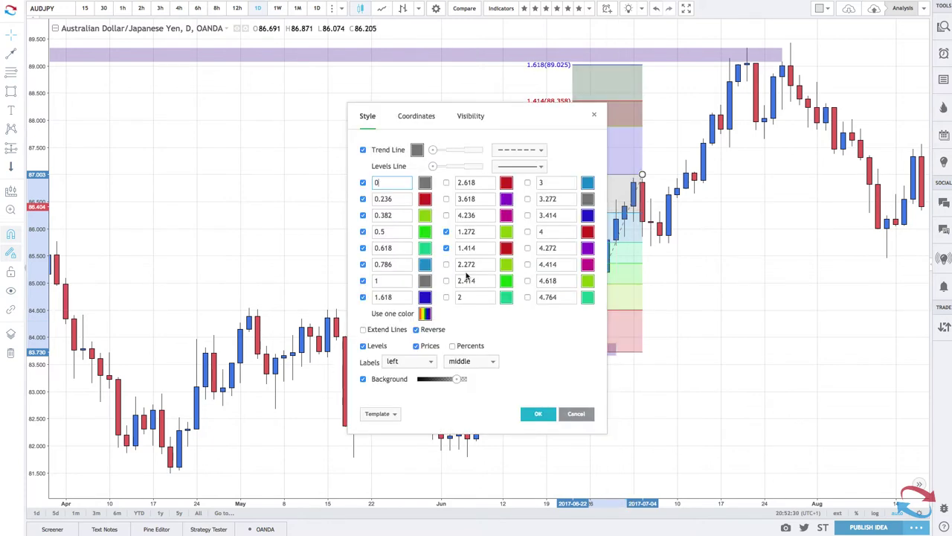
click(417, 330)
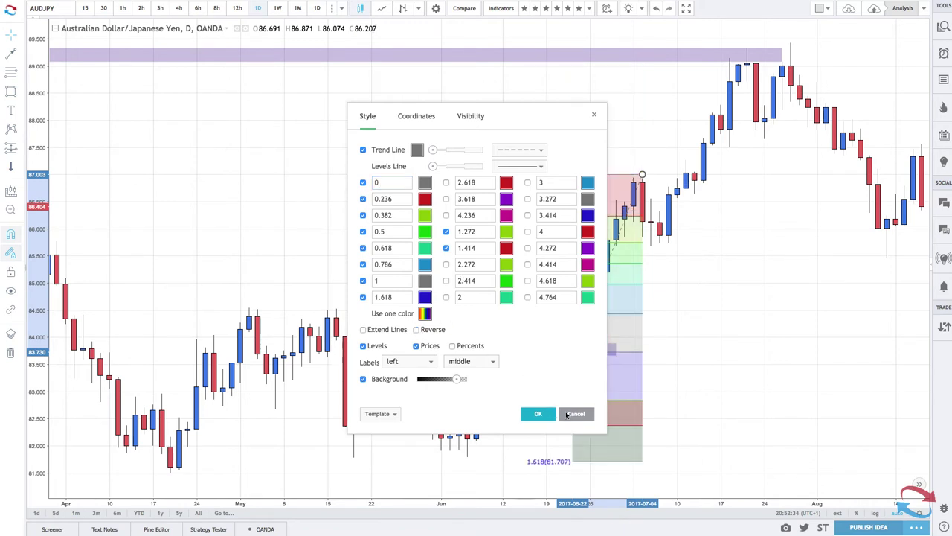
click(539, 413)
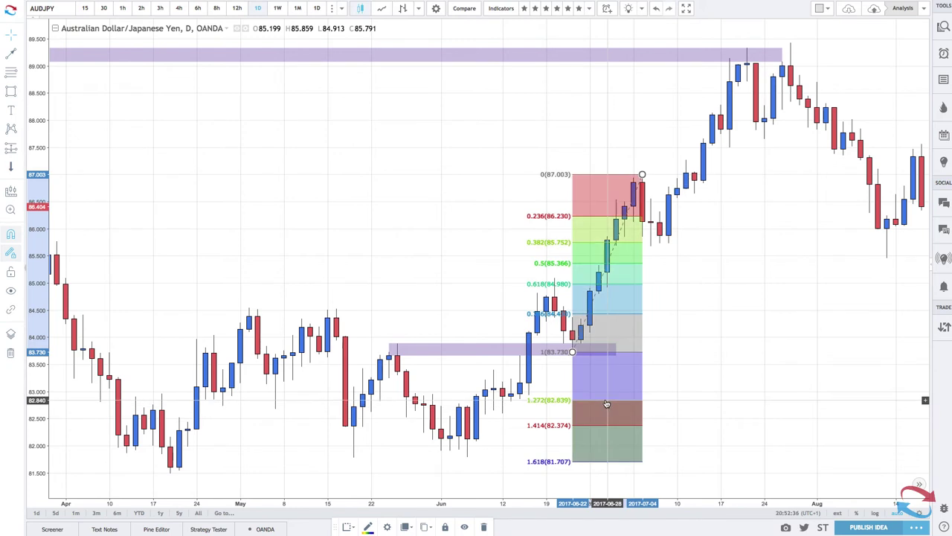
key(Delete)
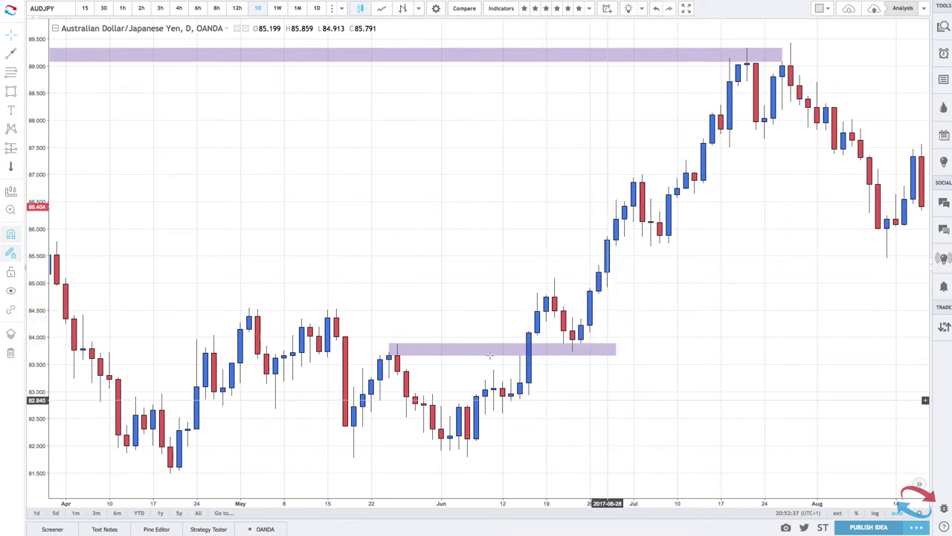
- Draw a Trend-Based Fib Extension from the 2017-06-22 low at 83.730 to the 2017-07-04 high at 87.003 and back to the low
click(20, 71)
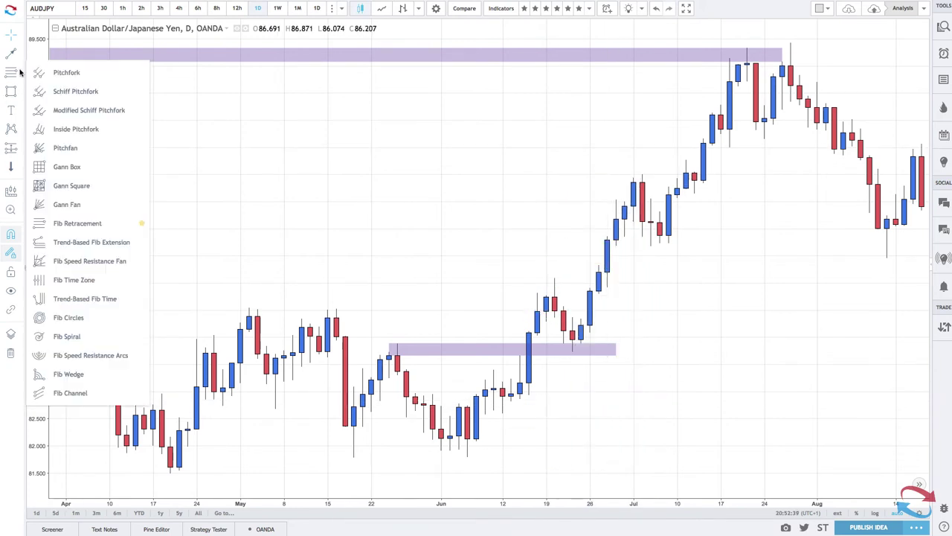
click(76, 242)
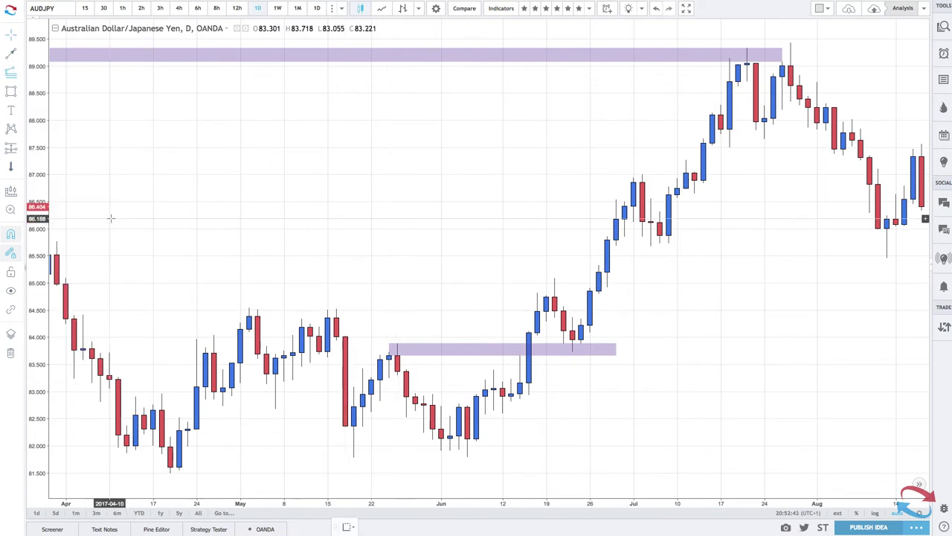
click(18, 72)
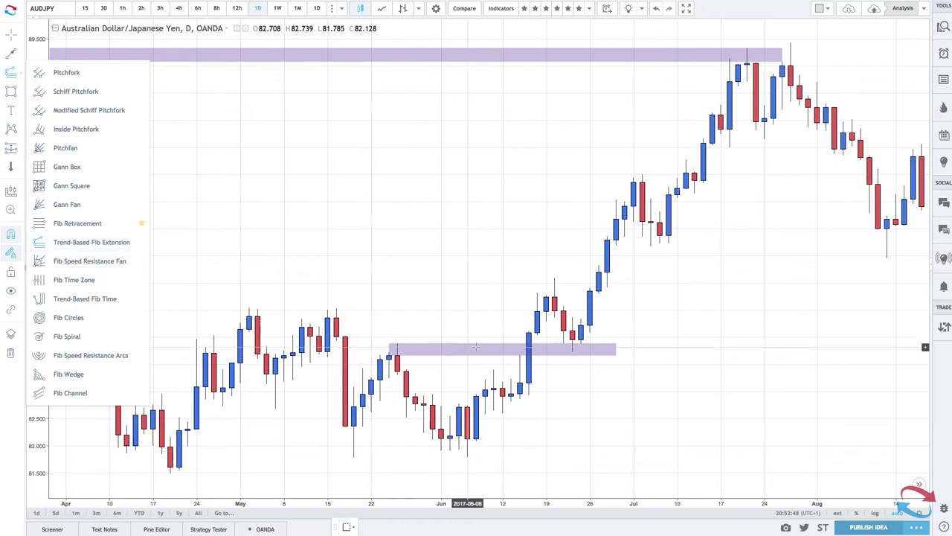
click(572, 350)
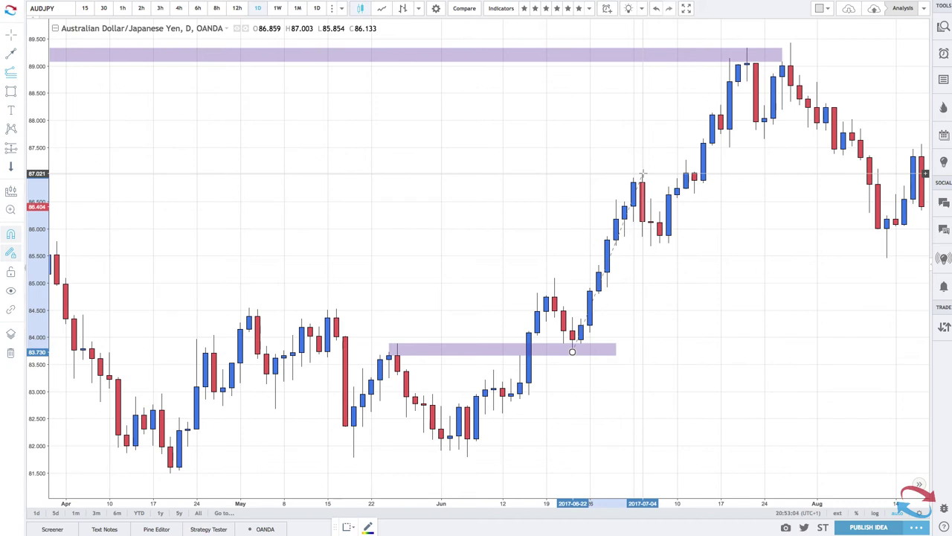
click(643, 174)
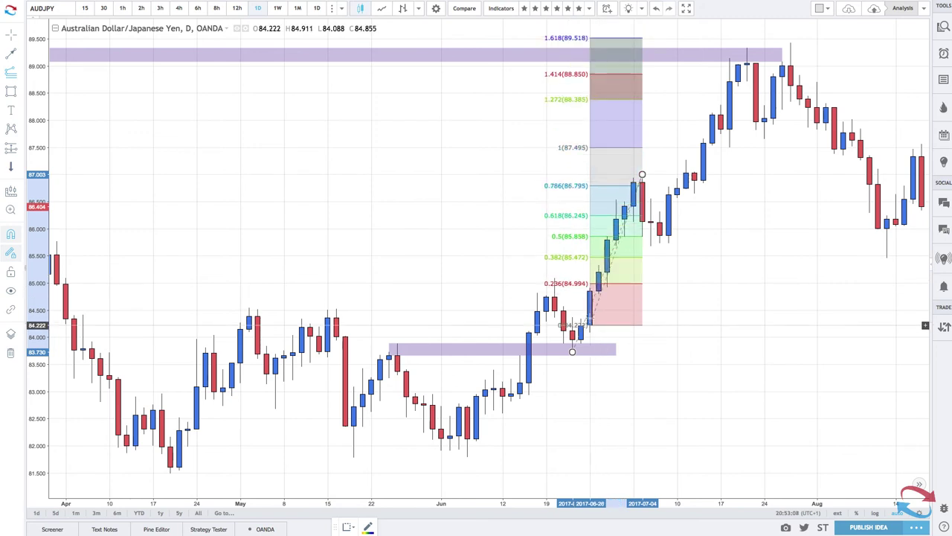
click(572, 351)
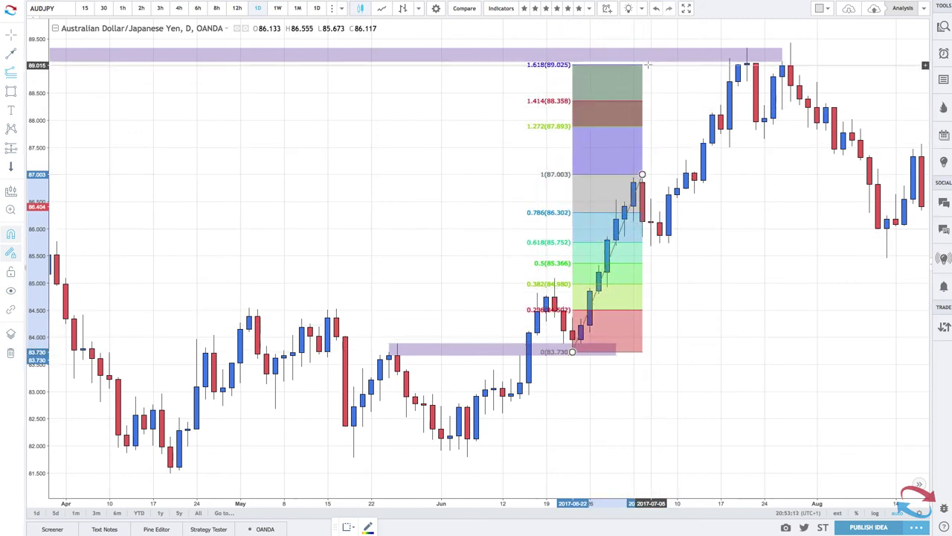
- Overlay a reversed Fib Retracement on the same 2017-06-22 to 2017-07-04 swing, and remove both Fibonacci drawings from the chart
click(22, 75)
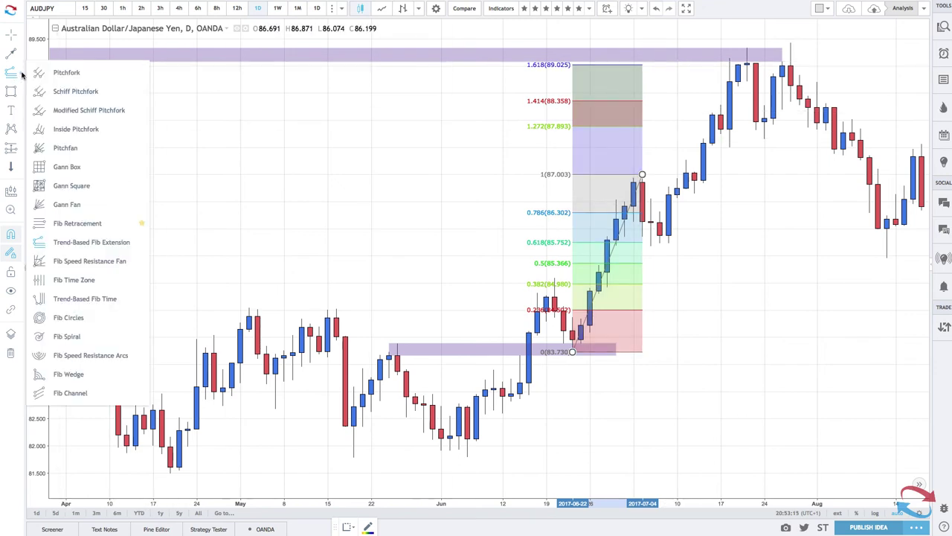
click(62, 225)
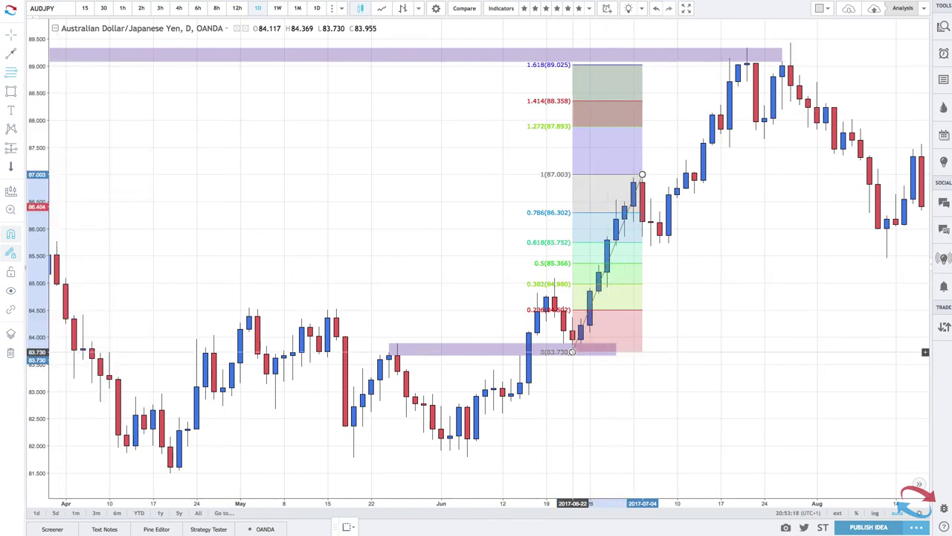
drag(572, 351, 644, 175)
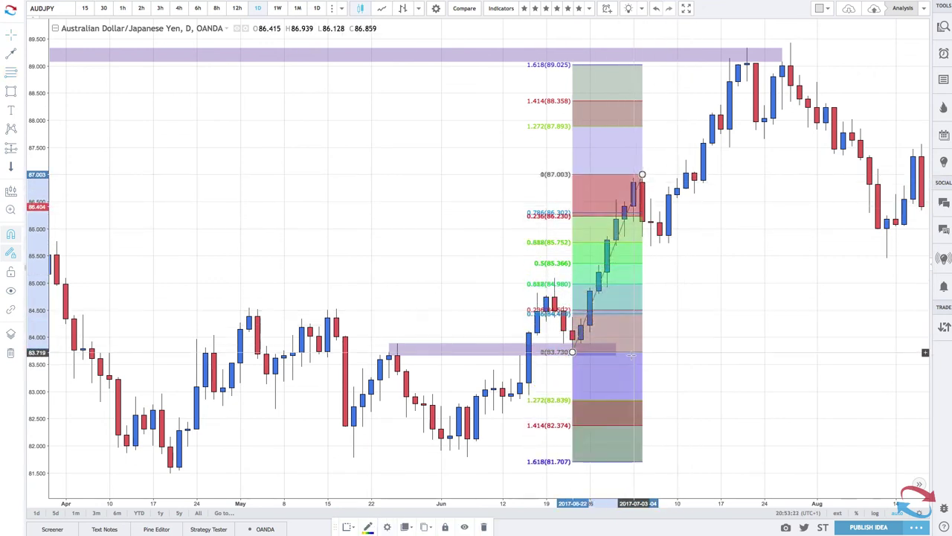
double_click(628, 354)
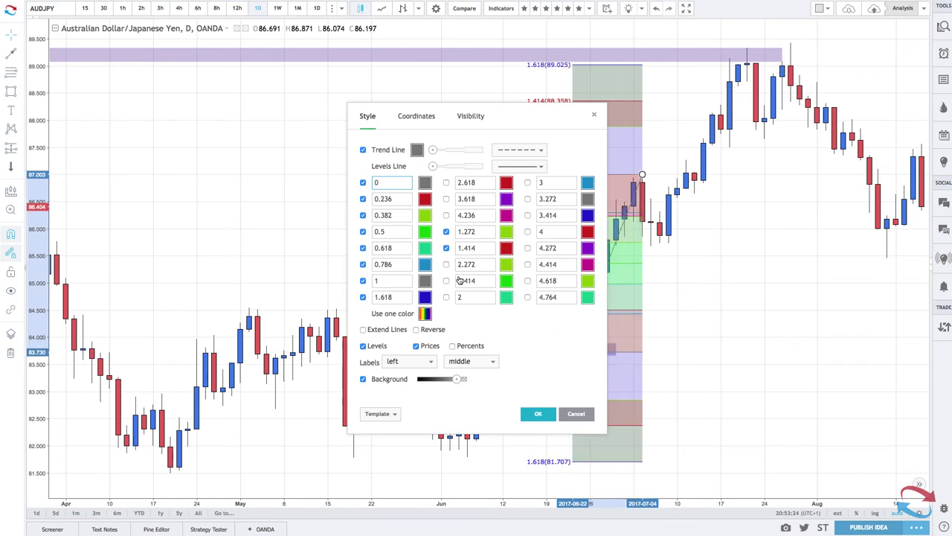
click(417, 330)
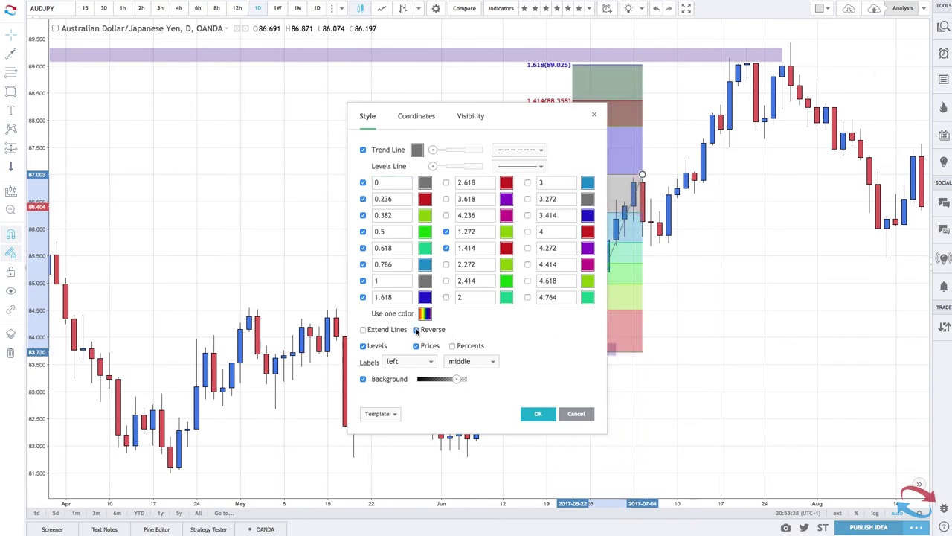
click(538, 414)
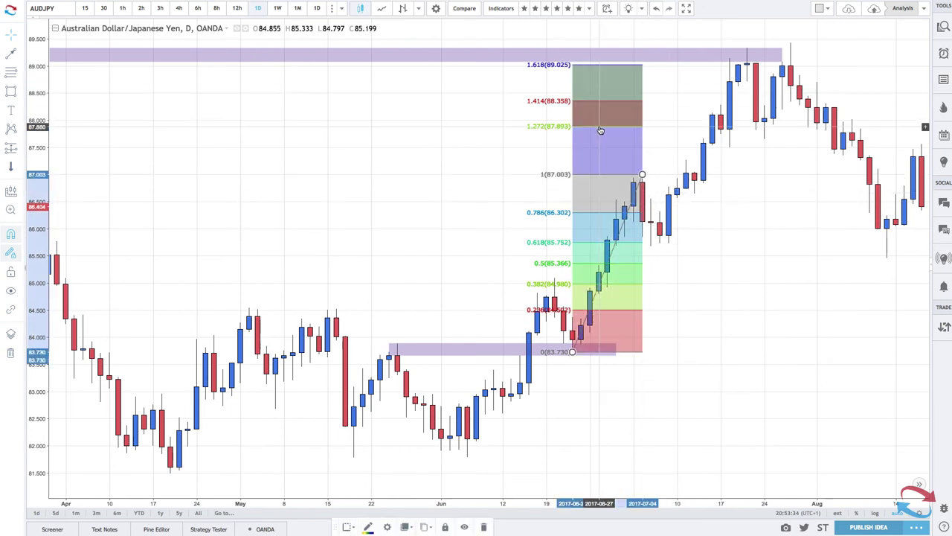
key(Delete)
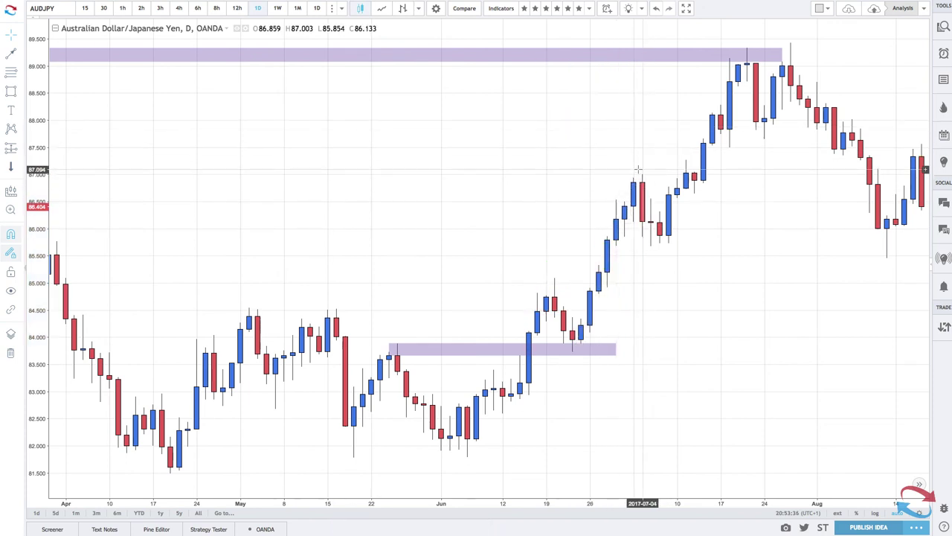